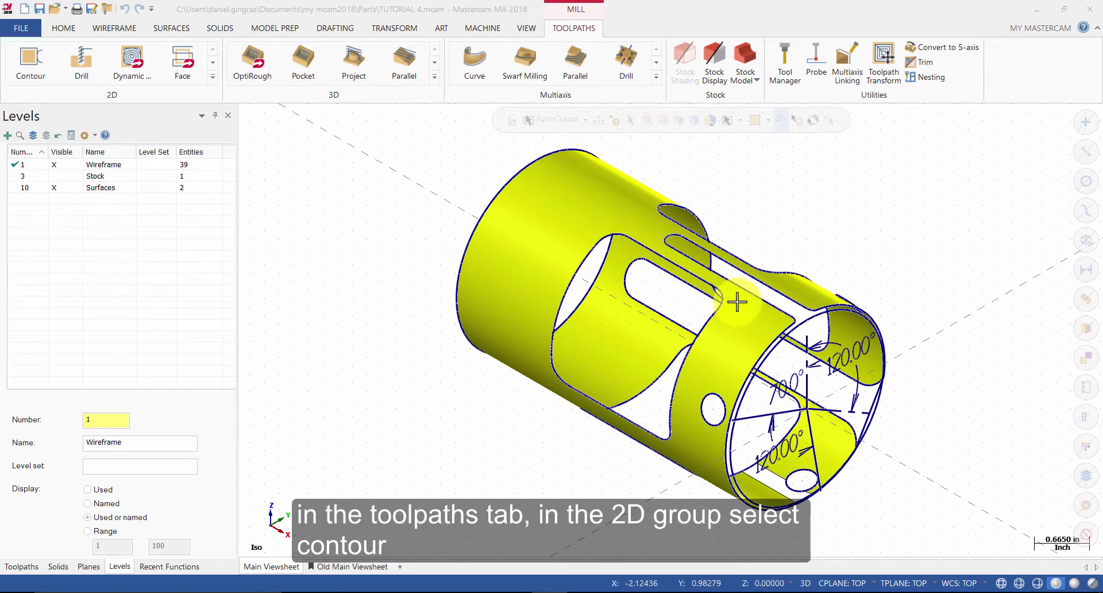
Clear the selection so the cylindrical part shows grey instead of yellow
key("Escape")
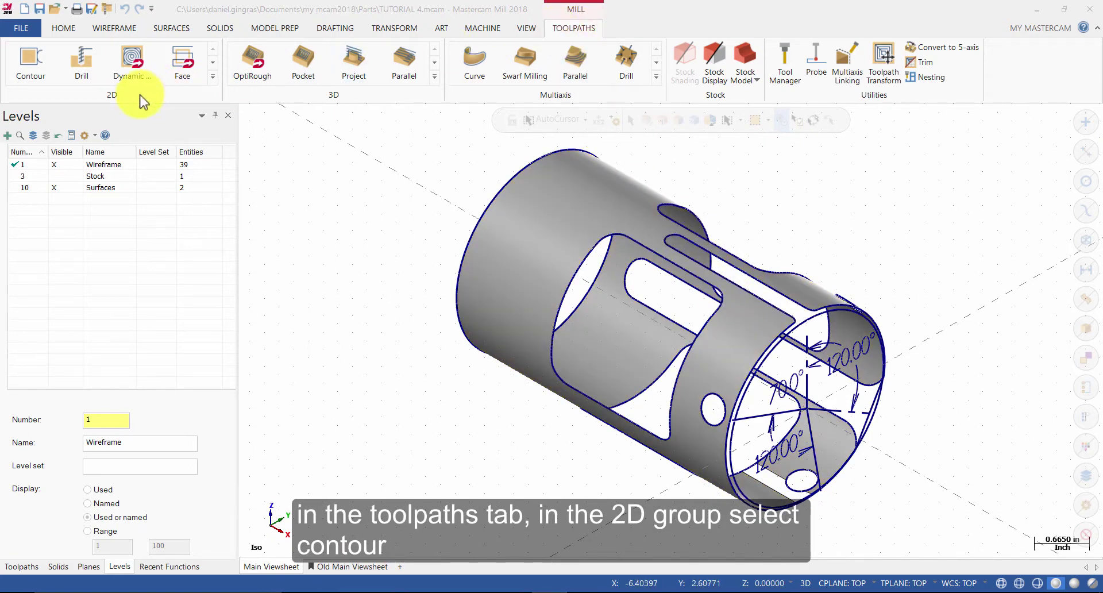
Start a contour toolpath and chain the three cylinder cutouts counterclockwise, reversing one chain
left_click(37, 68)
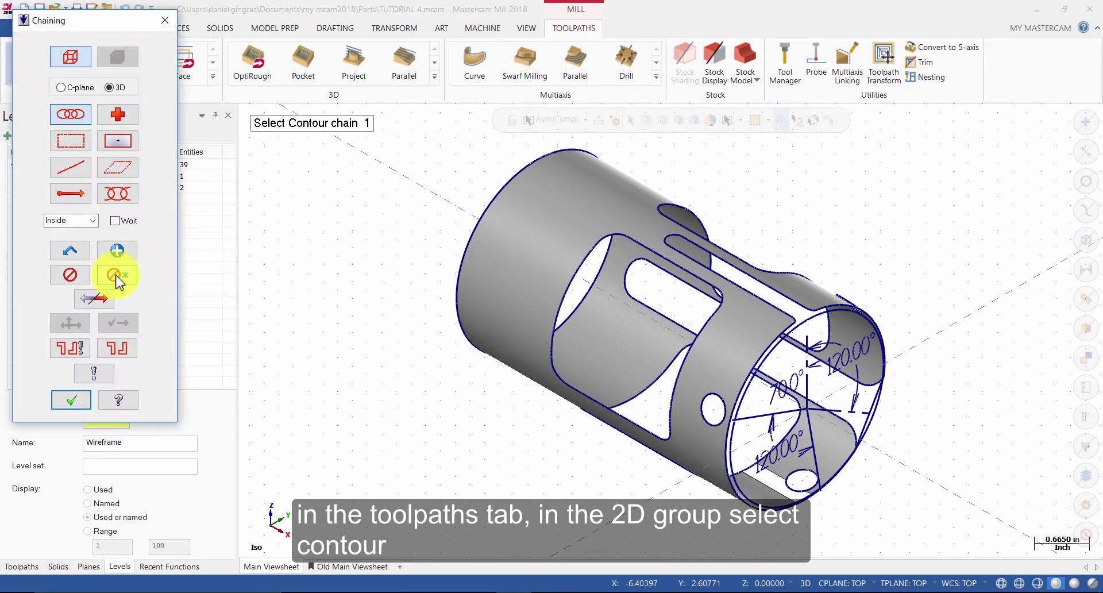
middle_click_drag(302, 293, 379, 322)
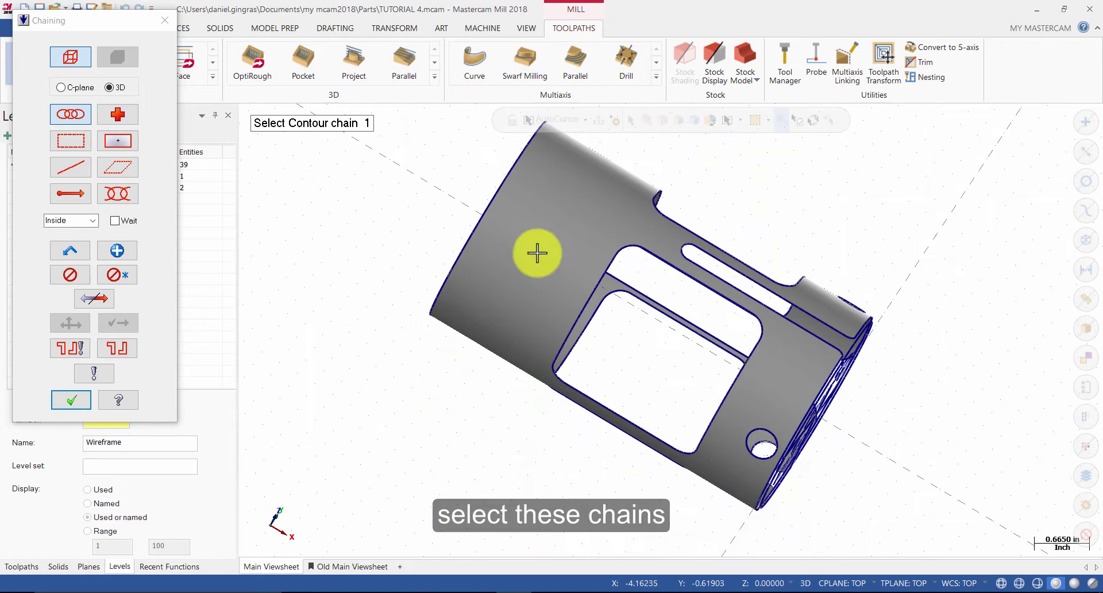
left_click(614, 256)
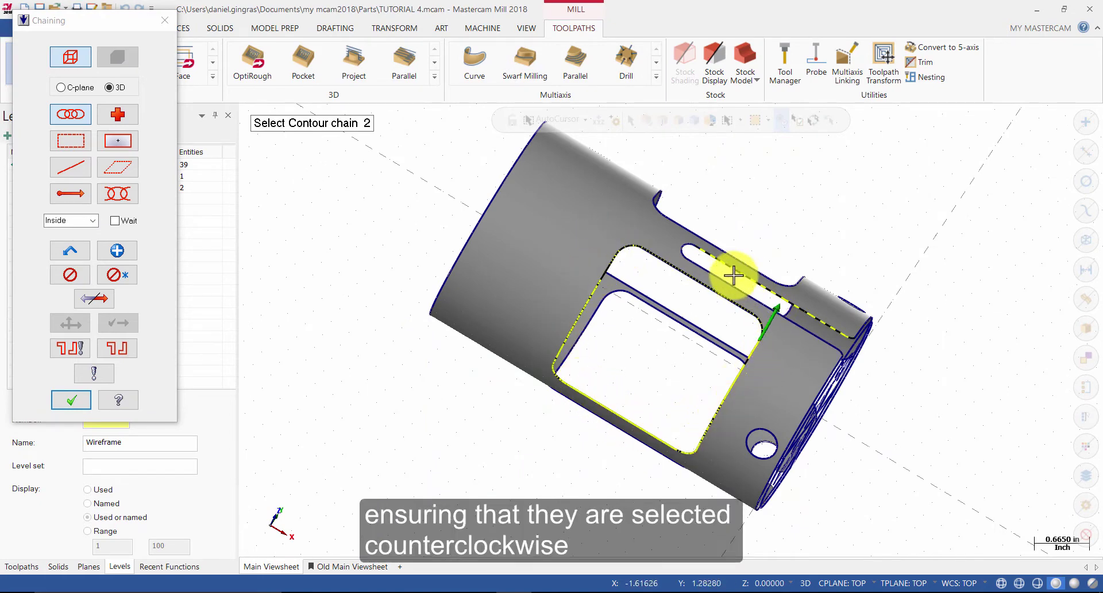
middle_click_drag(716, 253, 606, 356)
key("Down")
key("Down")
key("Down")
key("Down")
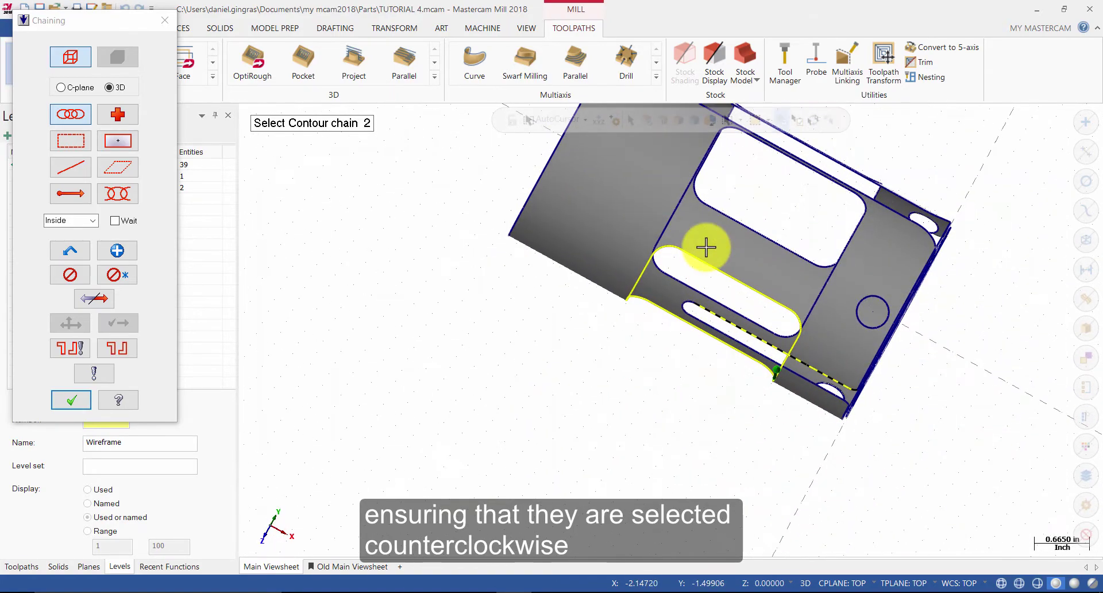
middle_click_drag(706, 247, 701, 197)
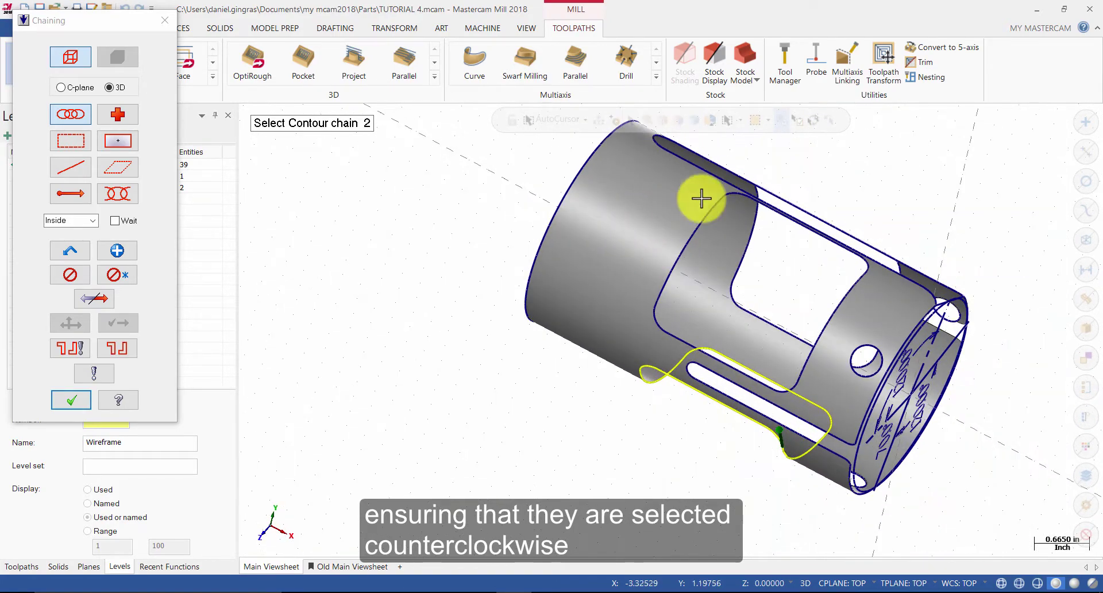
left_click(715, 200)
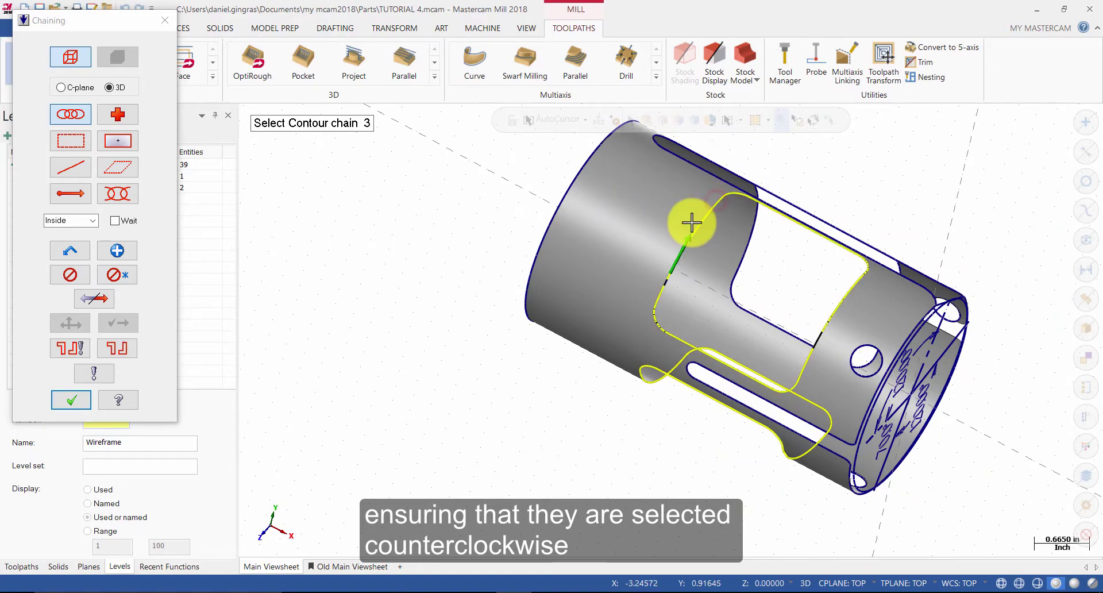
left_click(94, 298)
middle_click_drag(802, 228, 594, 357)
left_click(690, 278)
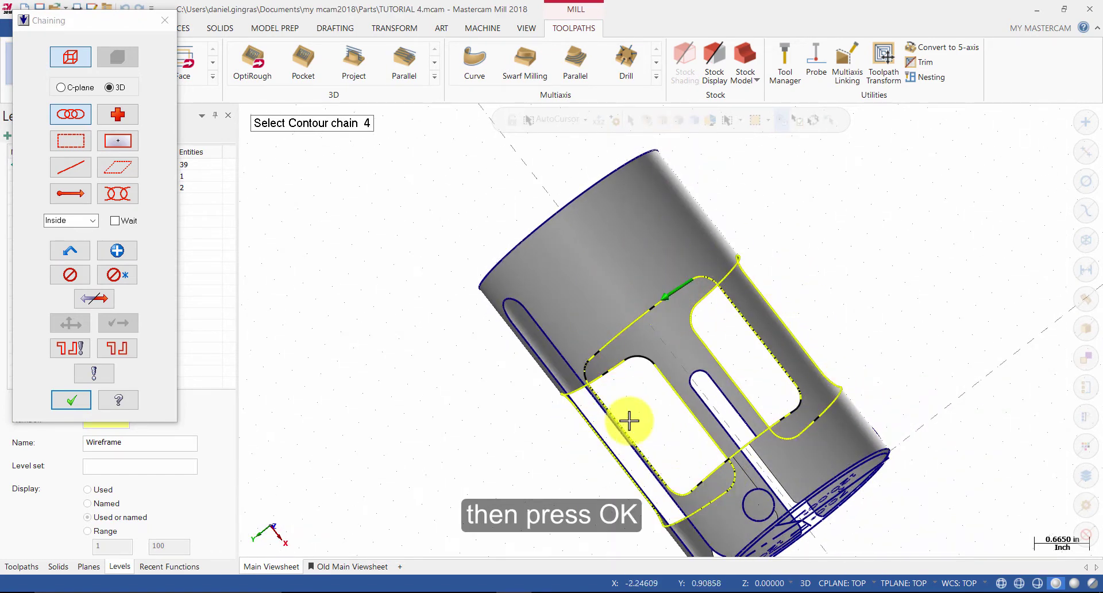
Filter the tool library to 0.25 flat endmills and assign the 1/4 FLAT ENDMILL
left_click(72, 400)
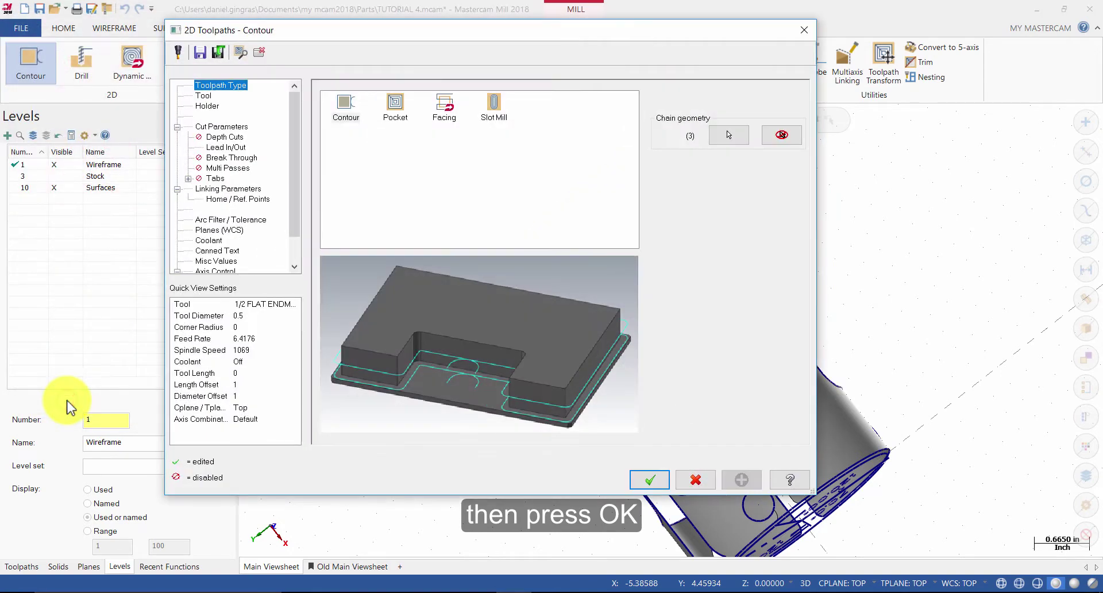
left_click(204, 95)
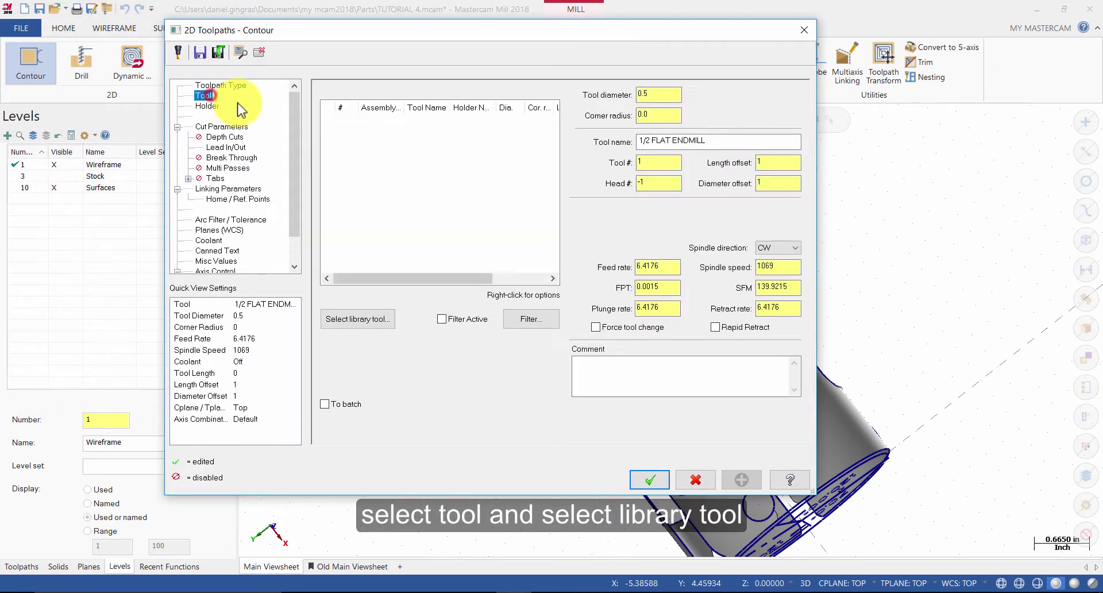
left_click(378, 317)
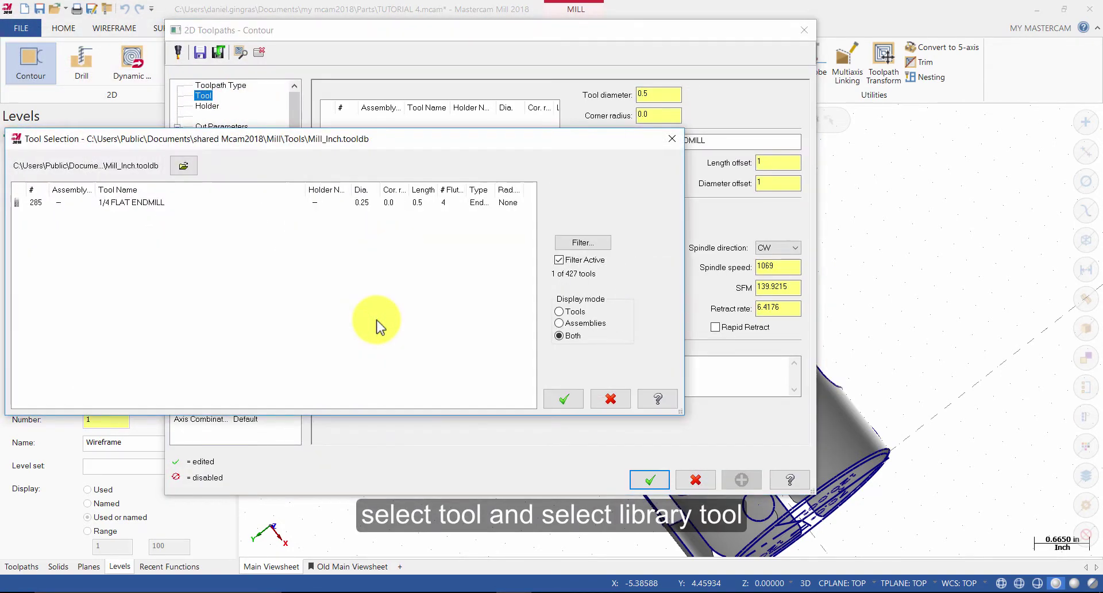
left_click(583, 242)
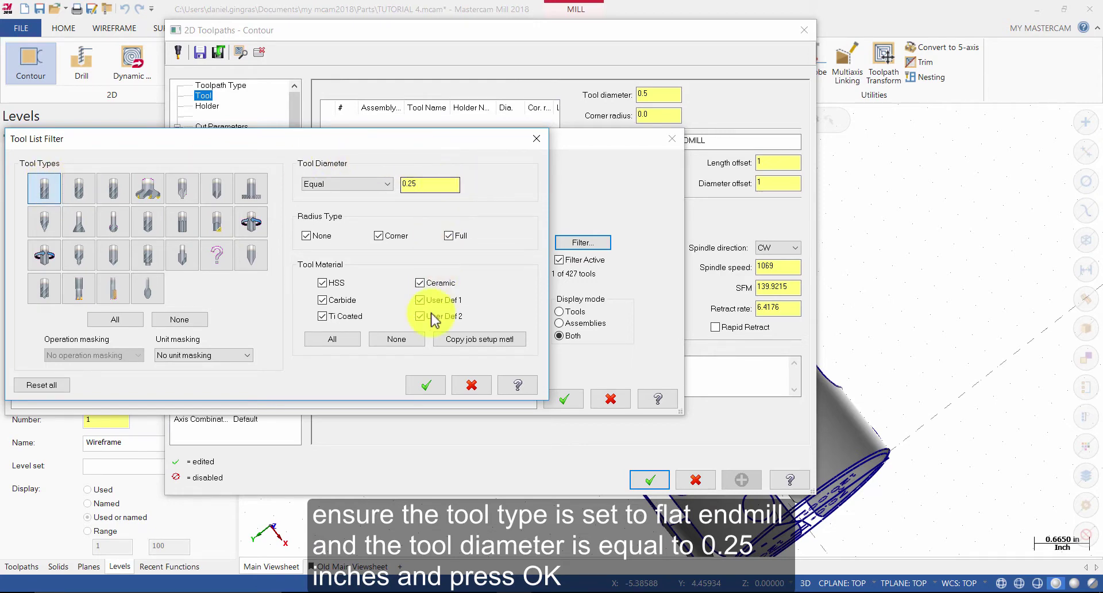
left_click(427, 384)
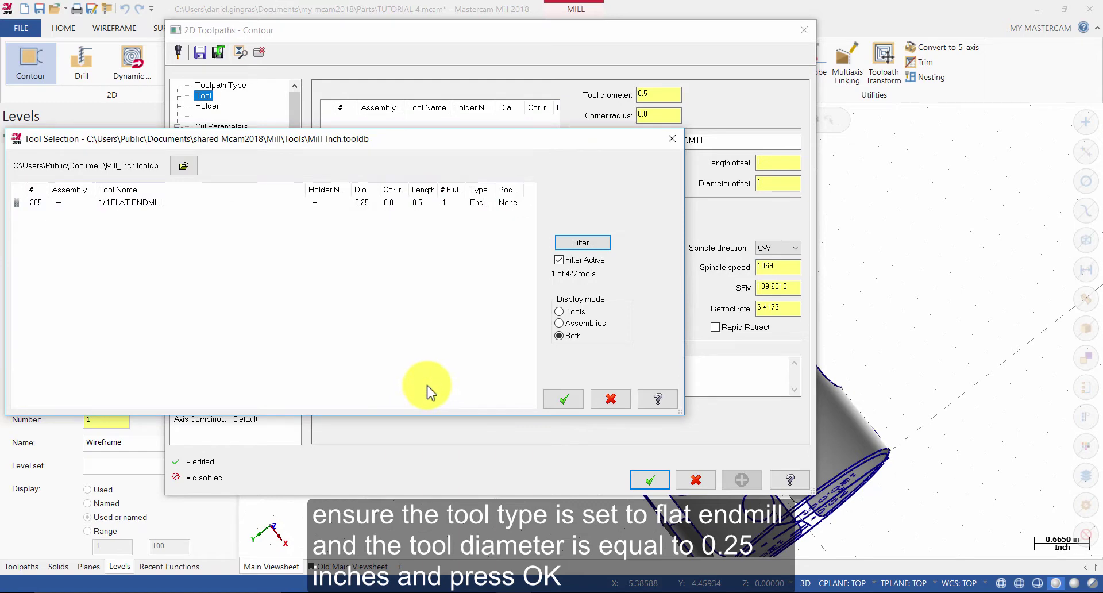
left_click(141, 202)
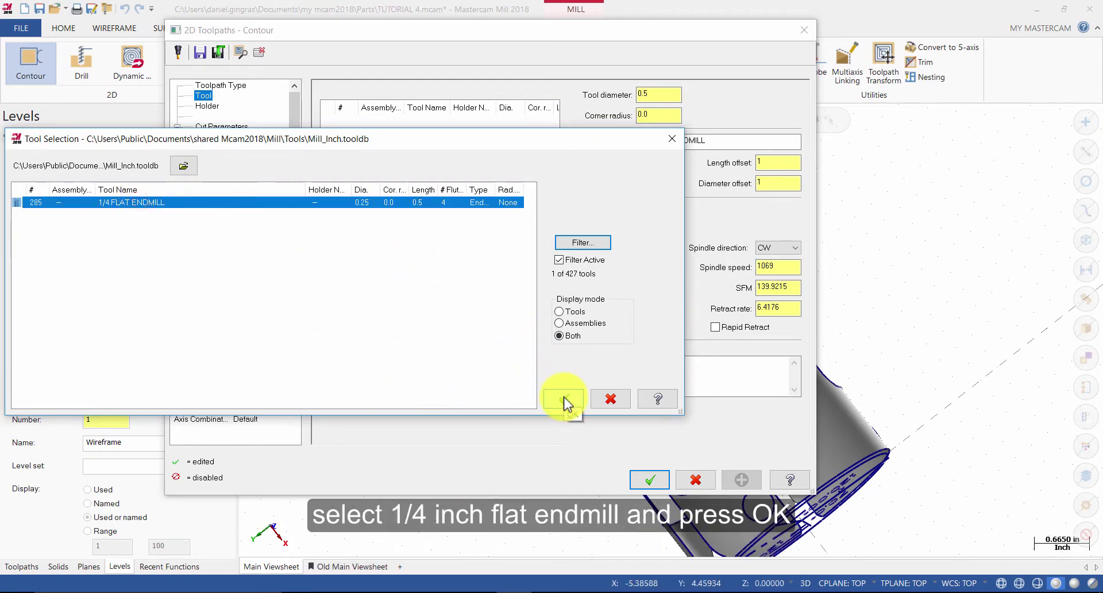
left_click(563, 398)
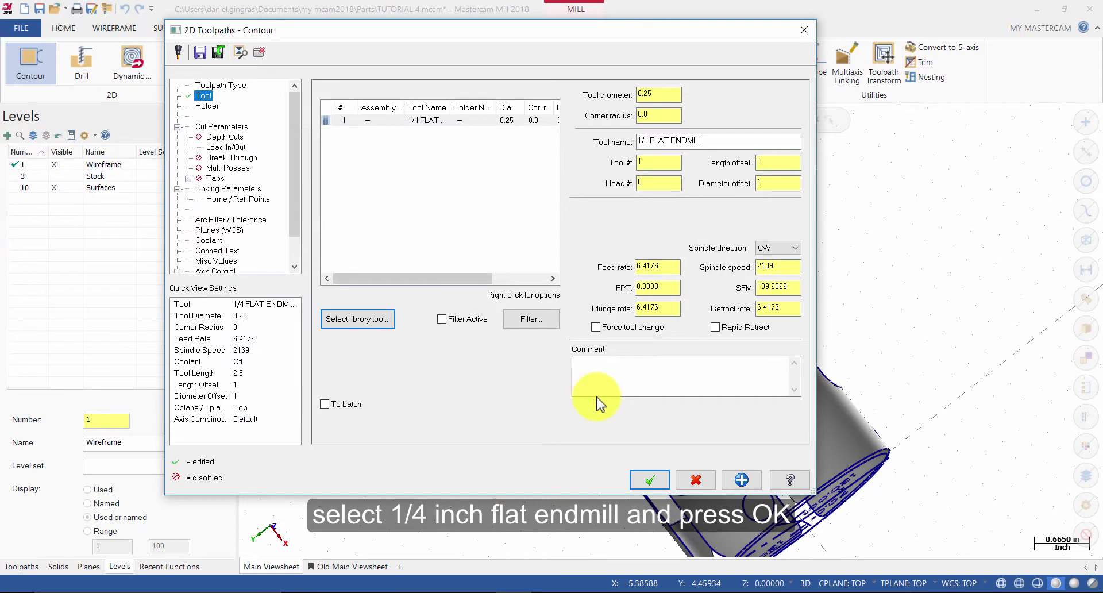
Enter the toolpath comment 'Machine the cutouts using axis substitution'
left_click(721, 376)
type("Machine the cutouits")
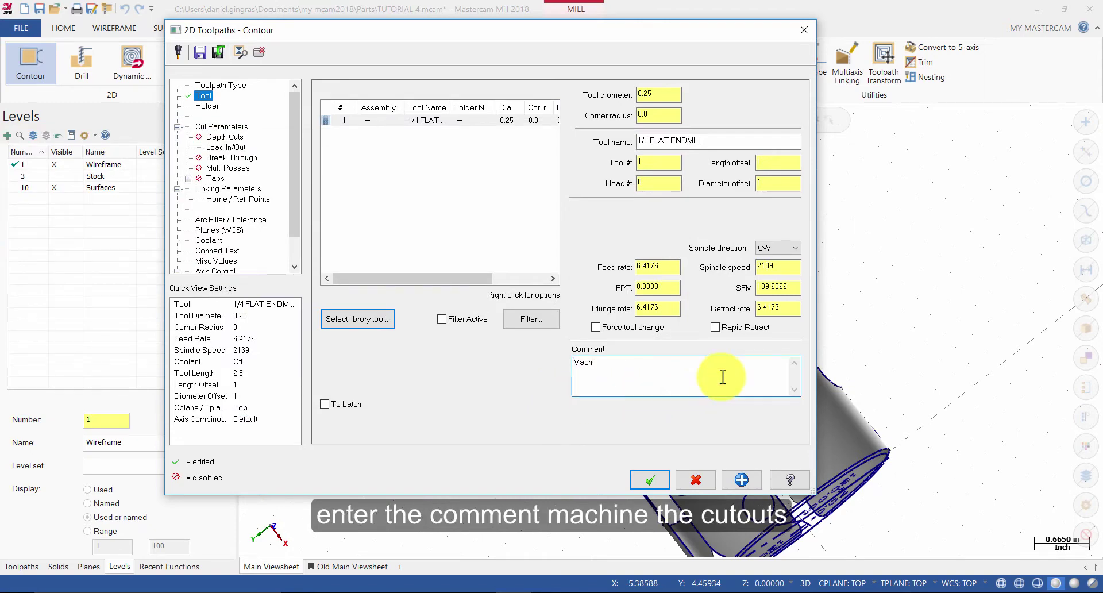
key("BackSpace")
key("BackSpace")
type("s using ")
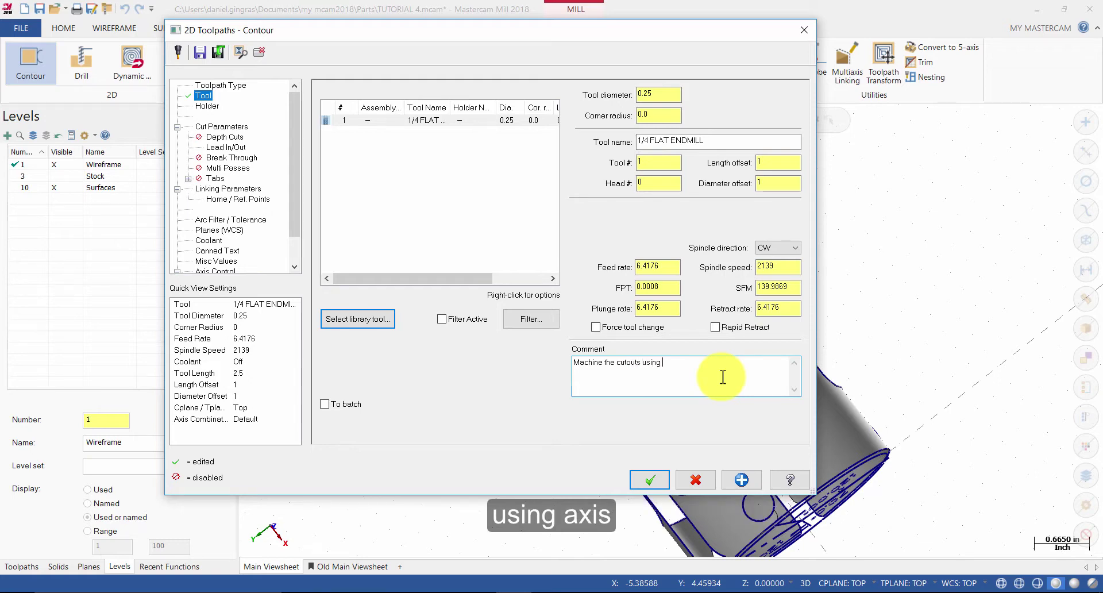
type("axis substitution")
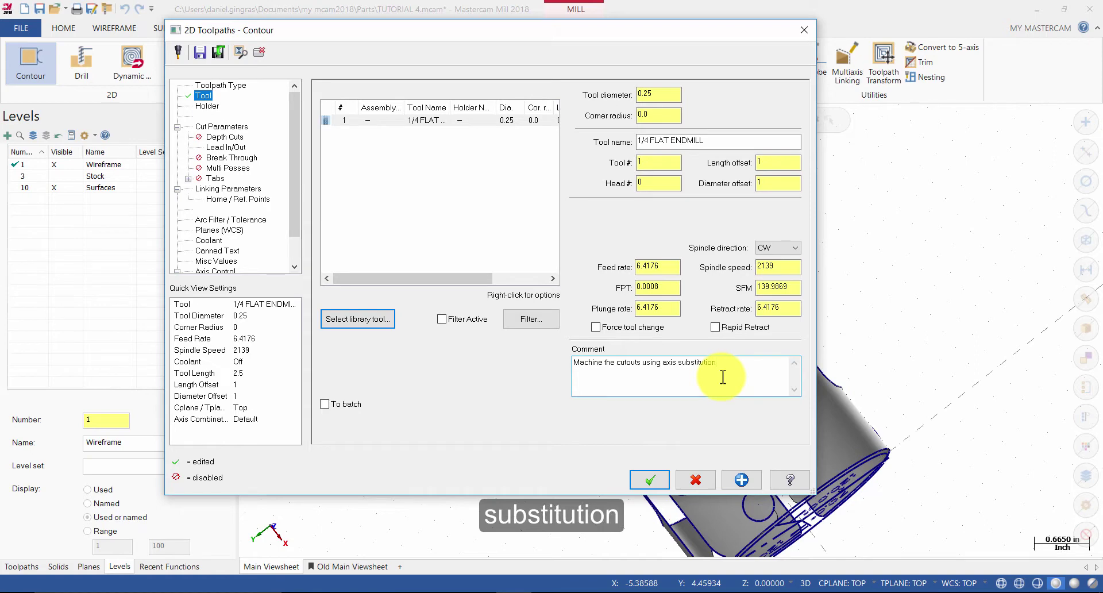
Review Cut Parameters: Computer compensation with Left direction
left_click(224, 128)
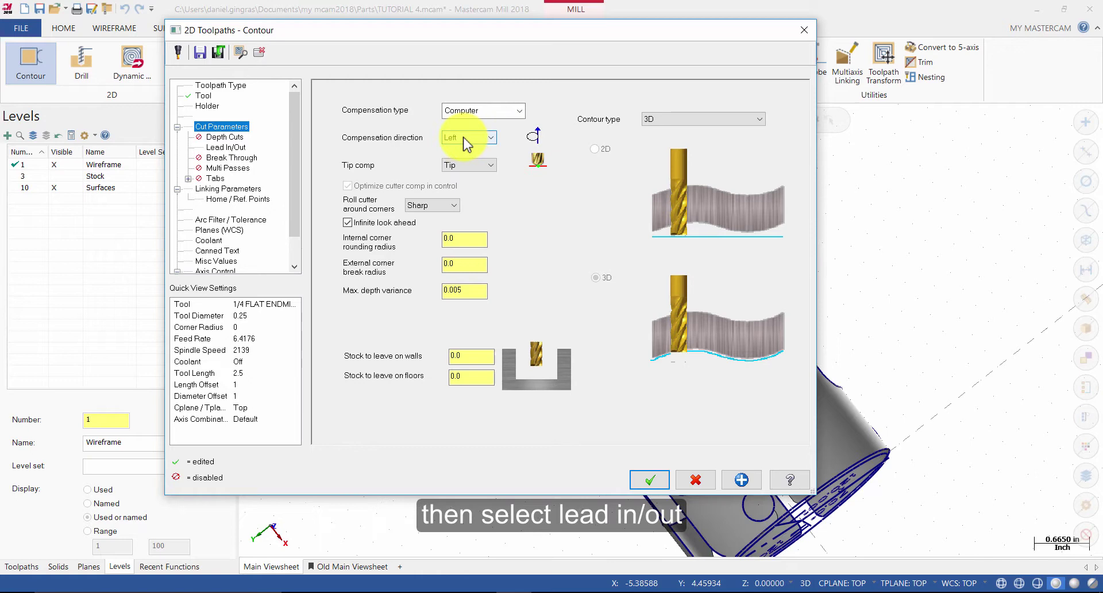
Set entry line length and arc radius to 60% (0.15) and copy them to exit
left_click(229, 148)
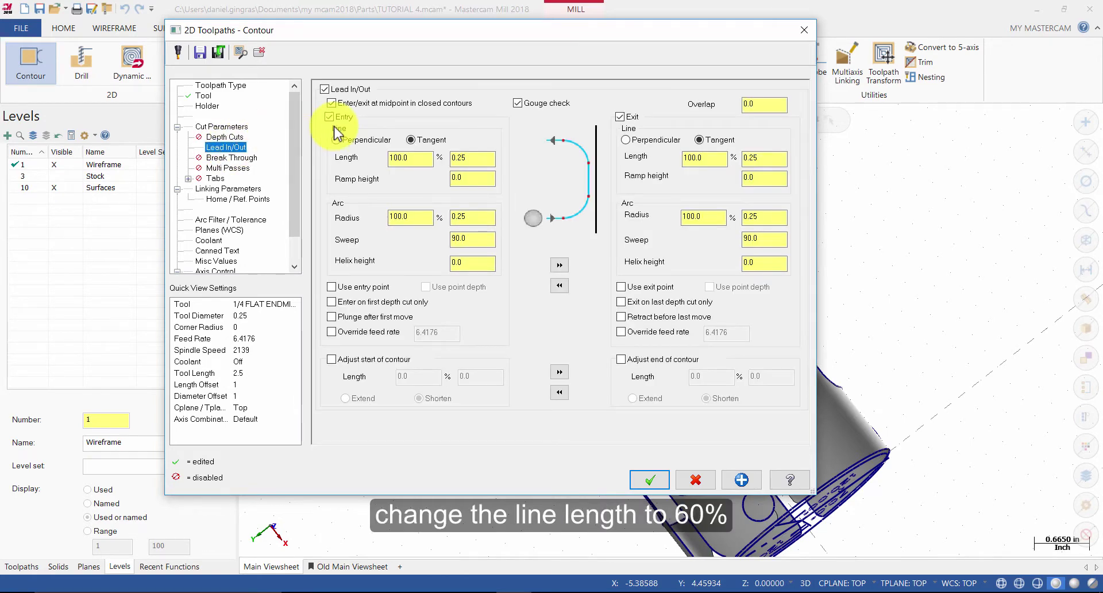
left_click(409, 158)
type("6")
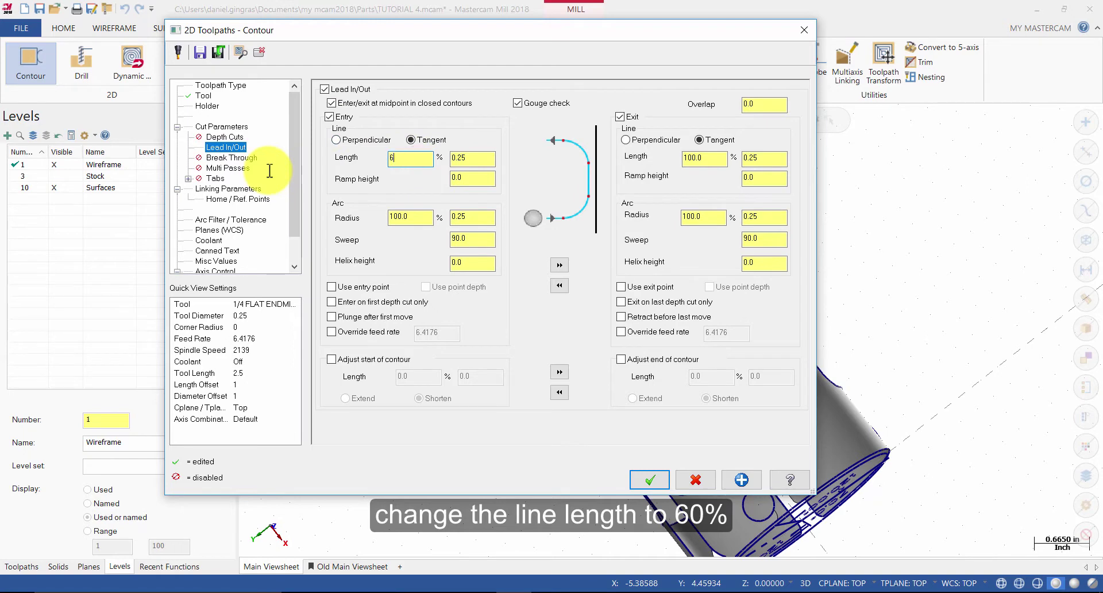
type("0")
left_click(411, 217)
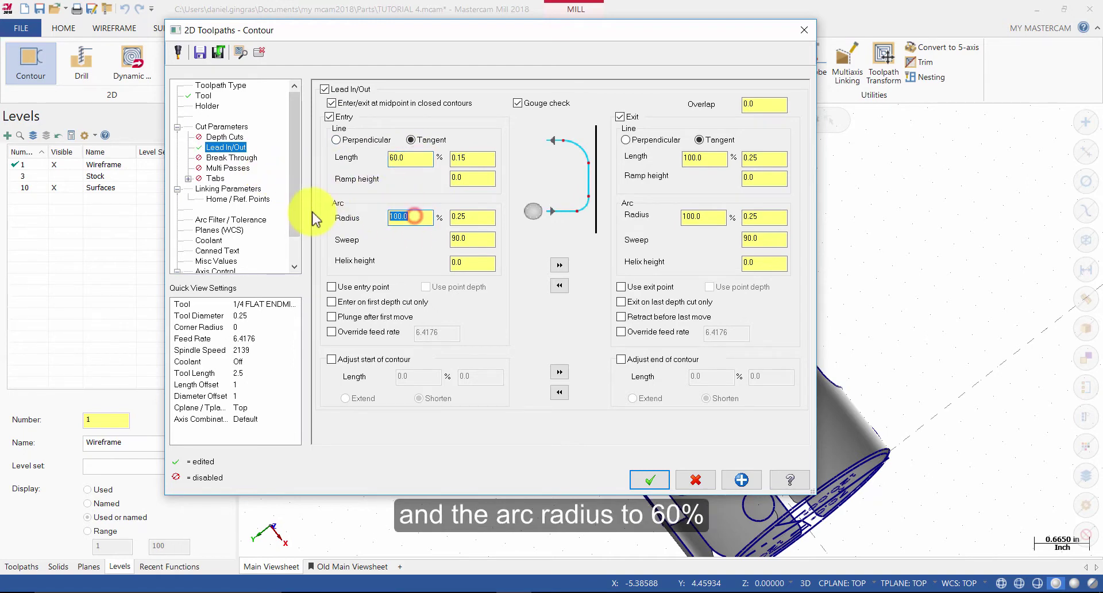
type("60")
key("Tab")
left_click(561, 265)
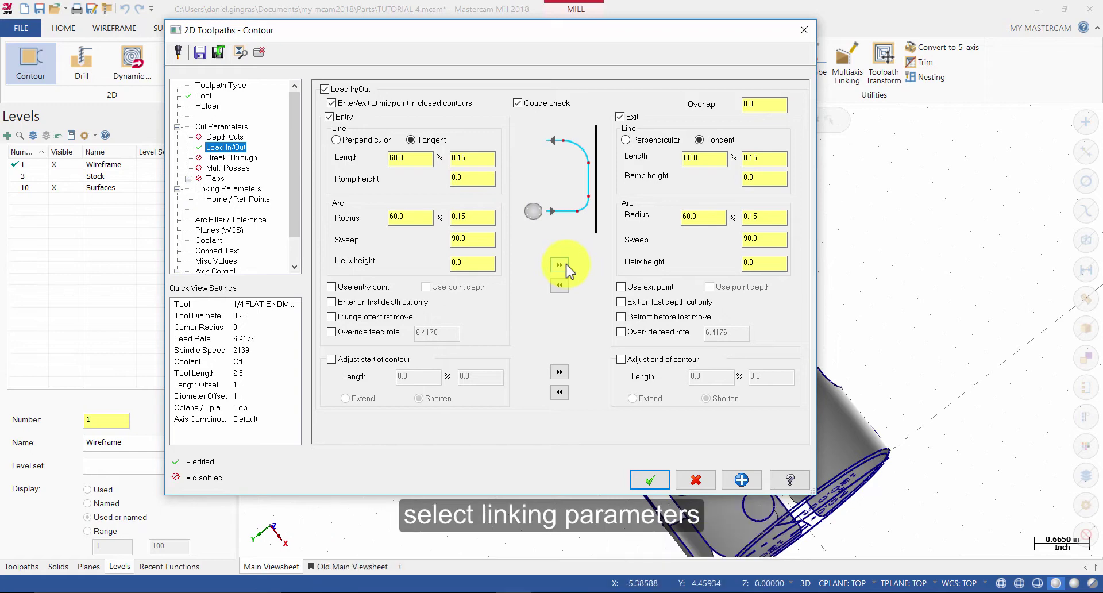
Enable clearance, make retract absolute, set top of stock 0.0 and depth -.15
left_click(229, 188)
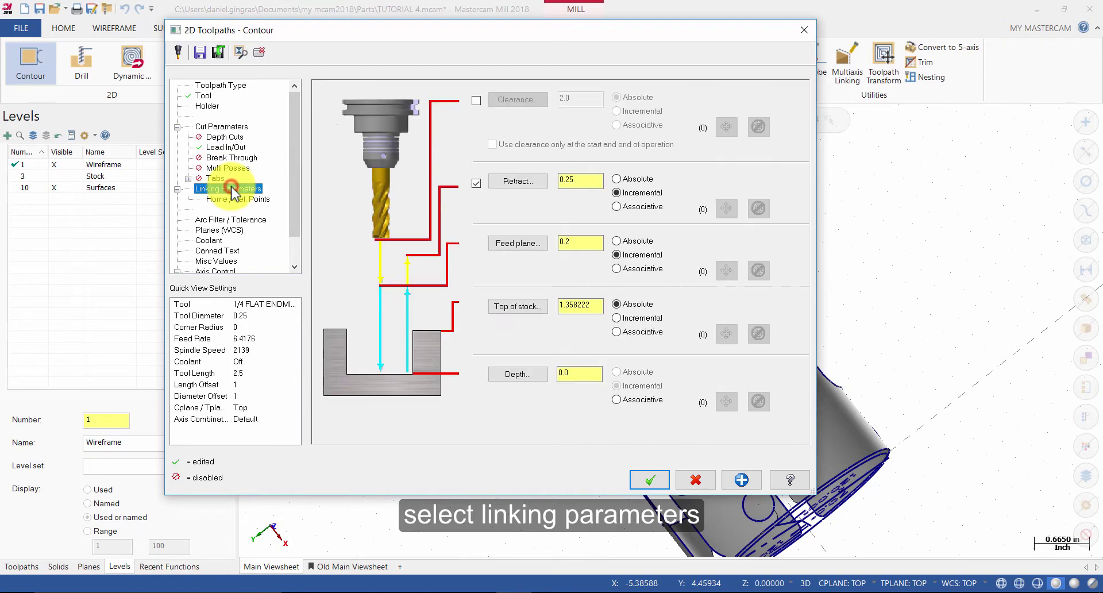
left_click(477, 100)
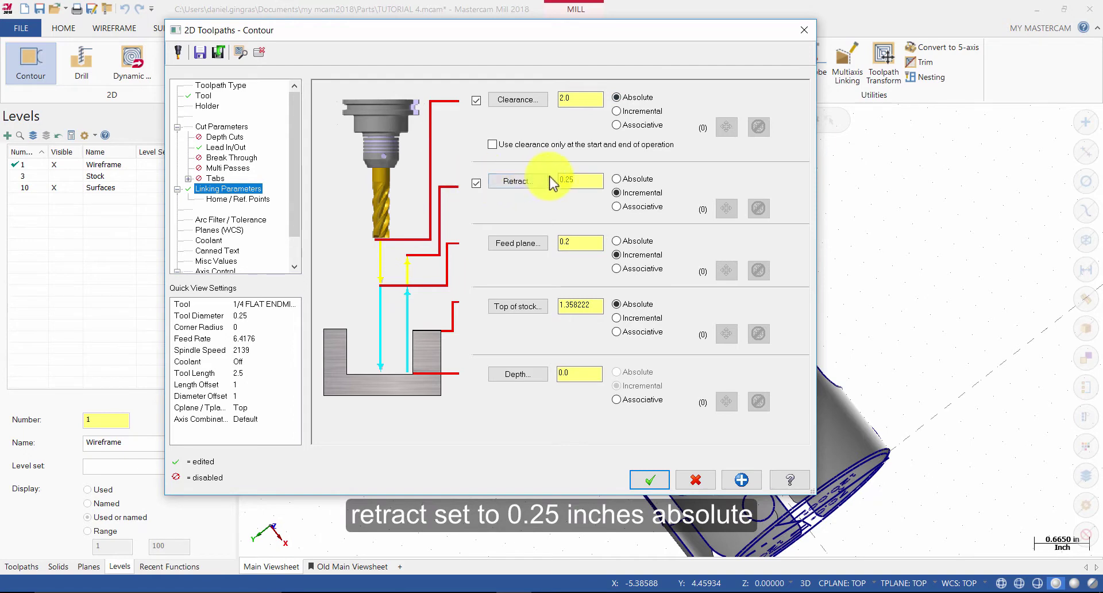
left_click(628, 179)
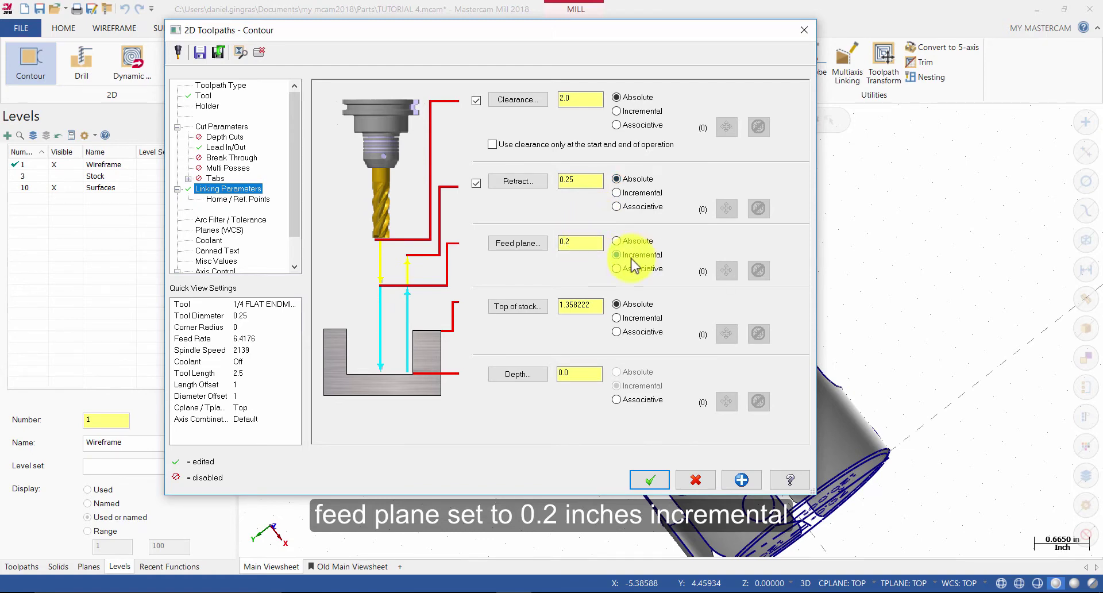
double_click(595, 305)
type("0")
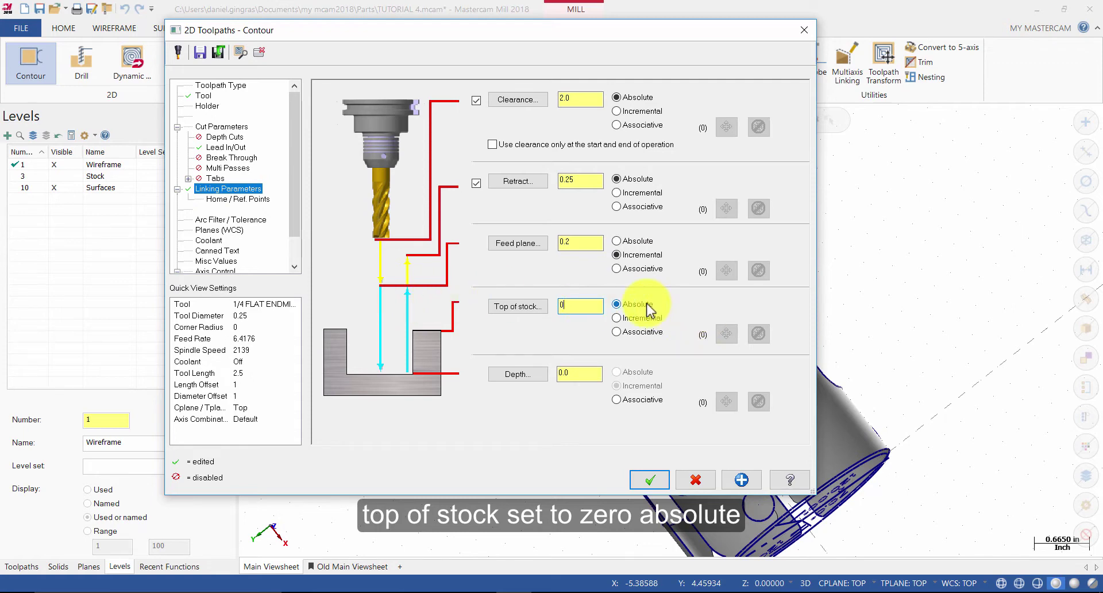
double_click(571, 374)
type("-")
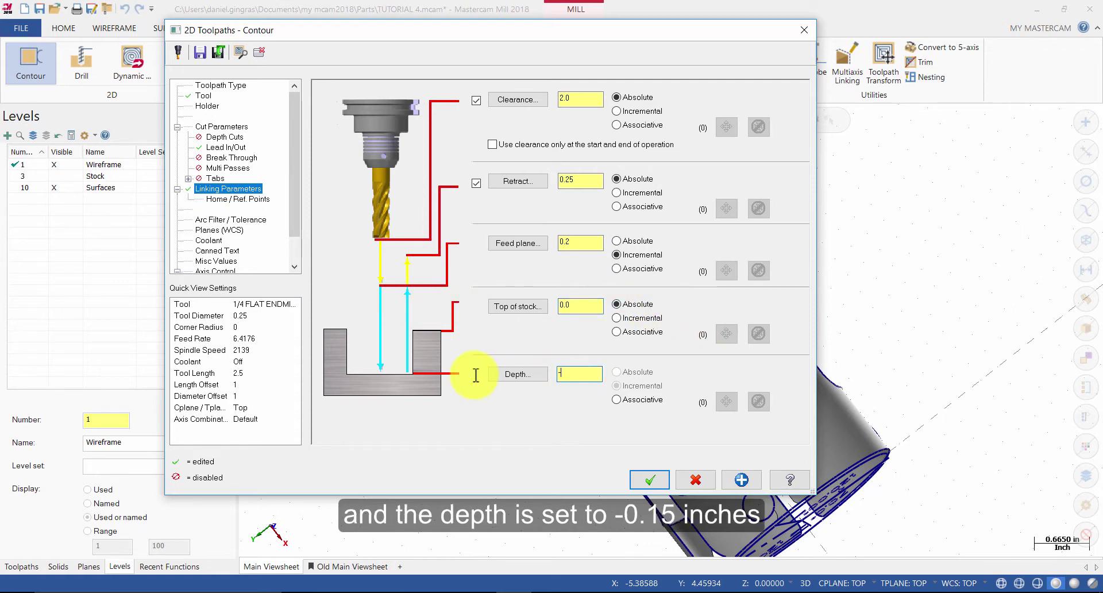
type(".15")
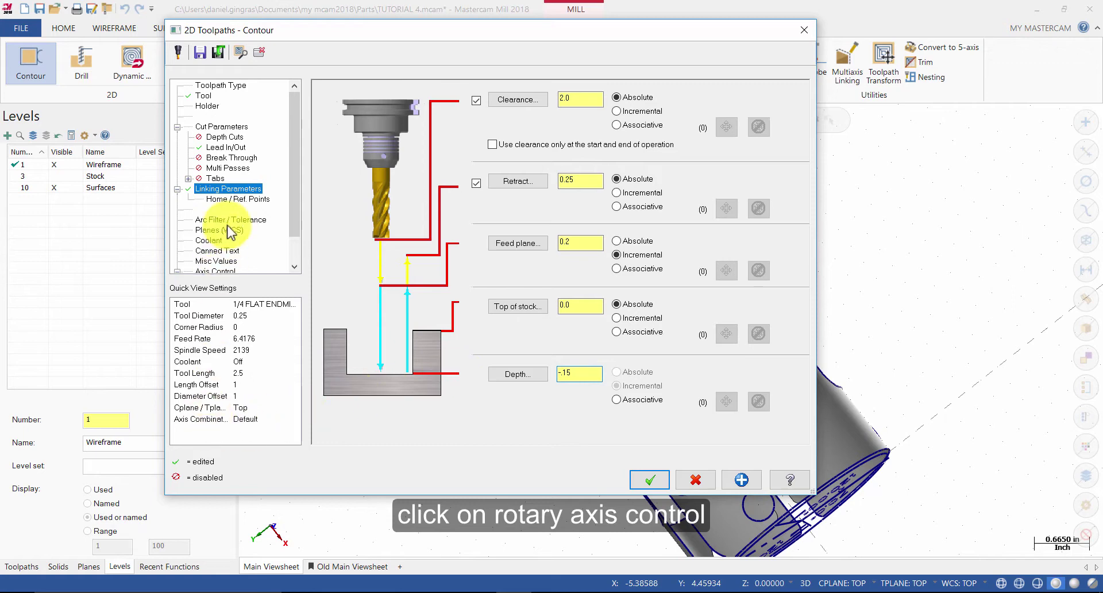
scroll(233, 239, "down", 1)
Use Y-axis substitution, CCW, rotary diameter 2.7165, with unroll on at 0.01 tolerance
left_click(238, 262)
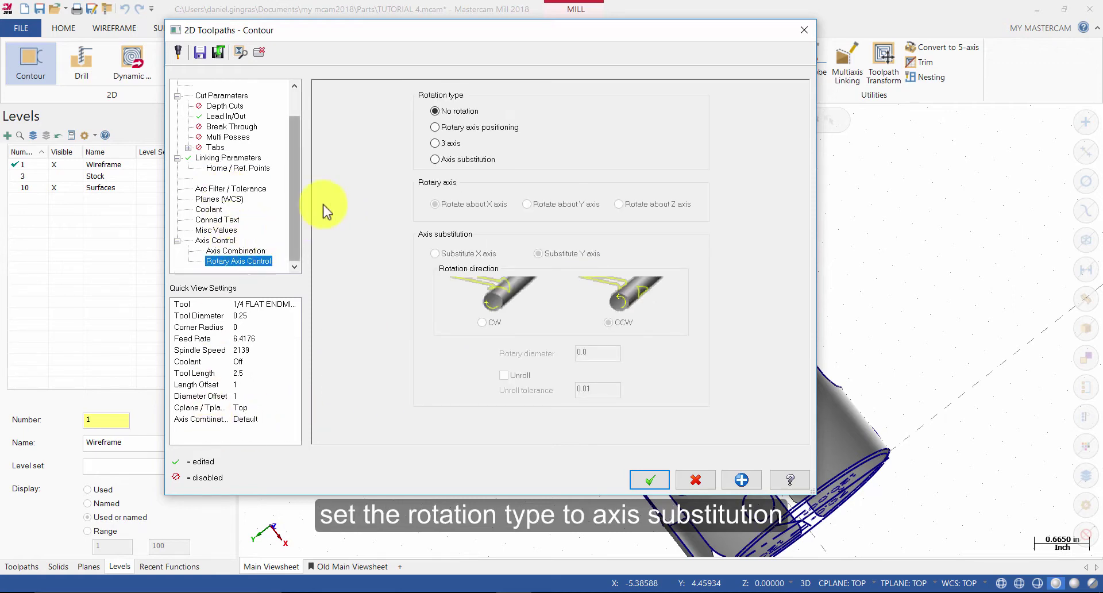
left_click(459, 161)
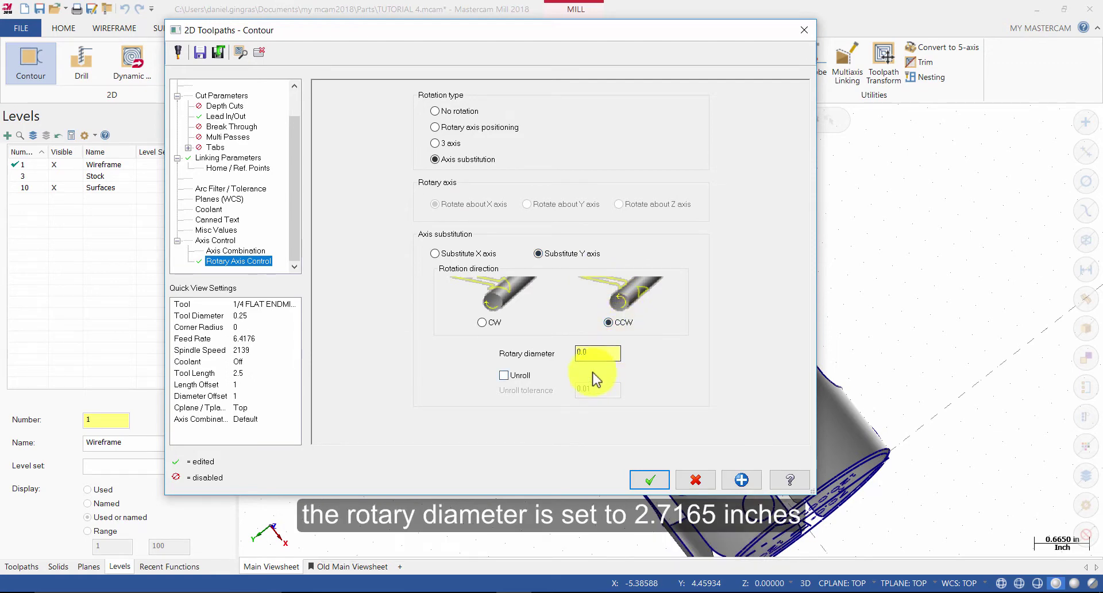
double_click(602, 353)
type("2.7165")
left_click(516, 377)
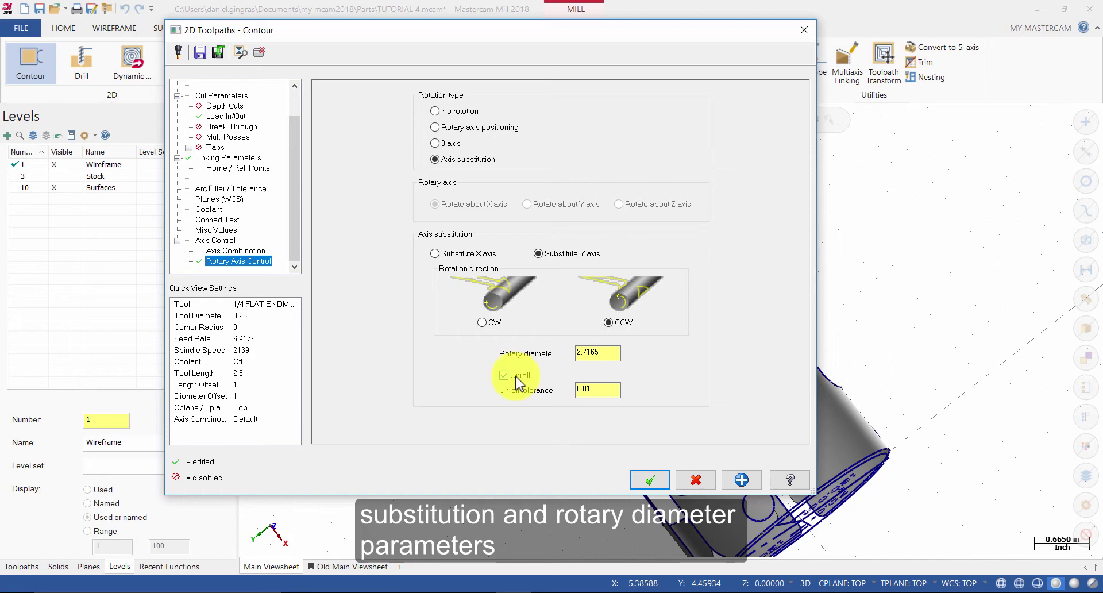
Generate the contour toolpath and orbit around the cylinder to inspect it in the cutouts
left_click(651, 481)
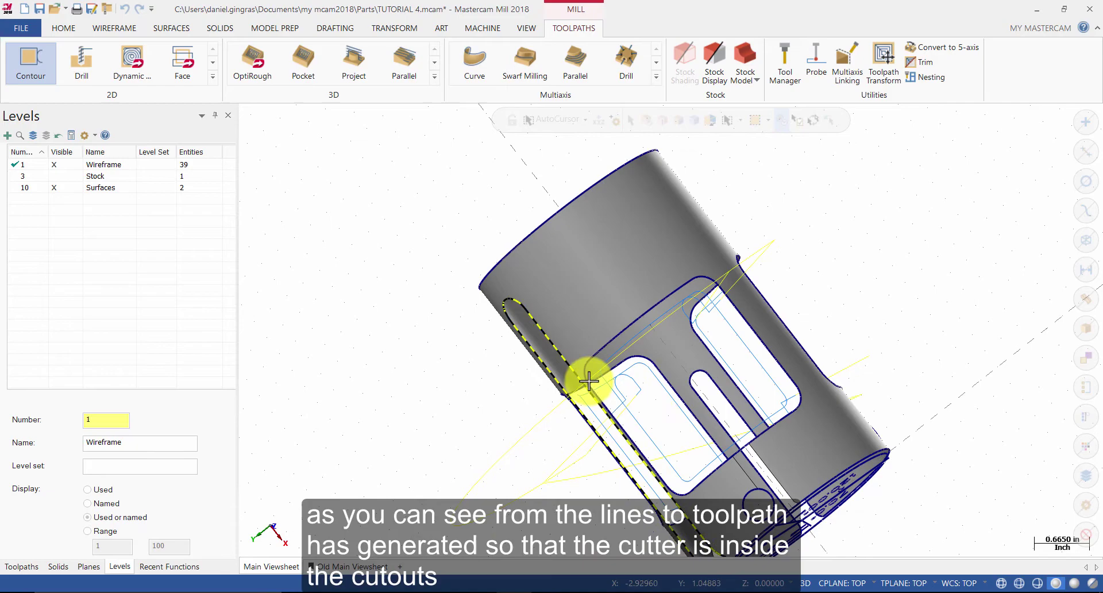
middle_click_drag(601, 402, 768, 278)
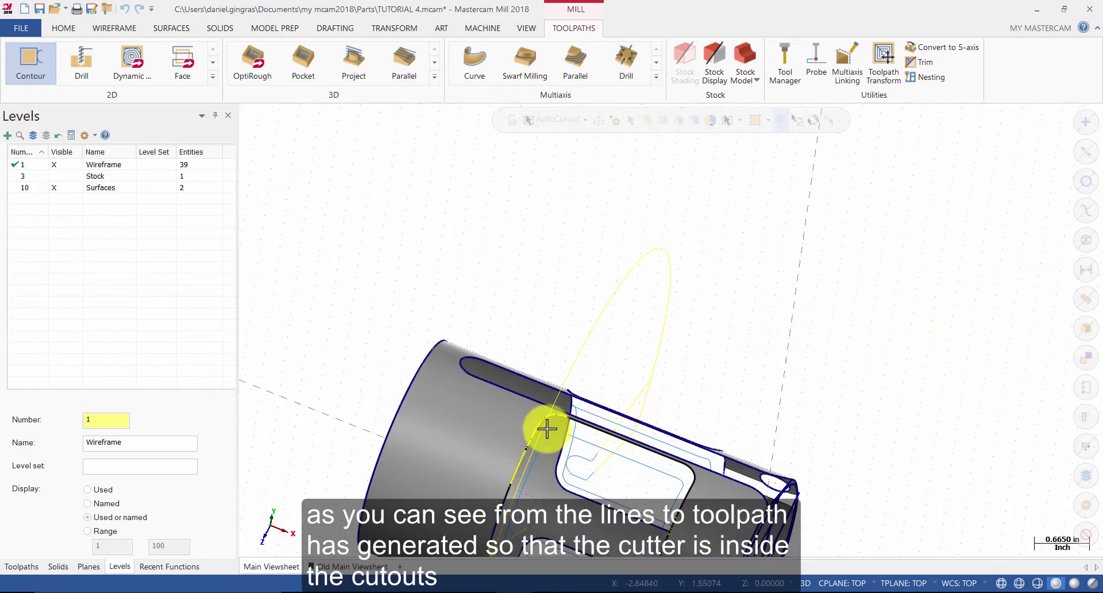
middle_click_drag(571, 437, 666, 376)
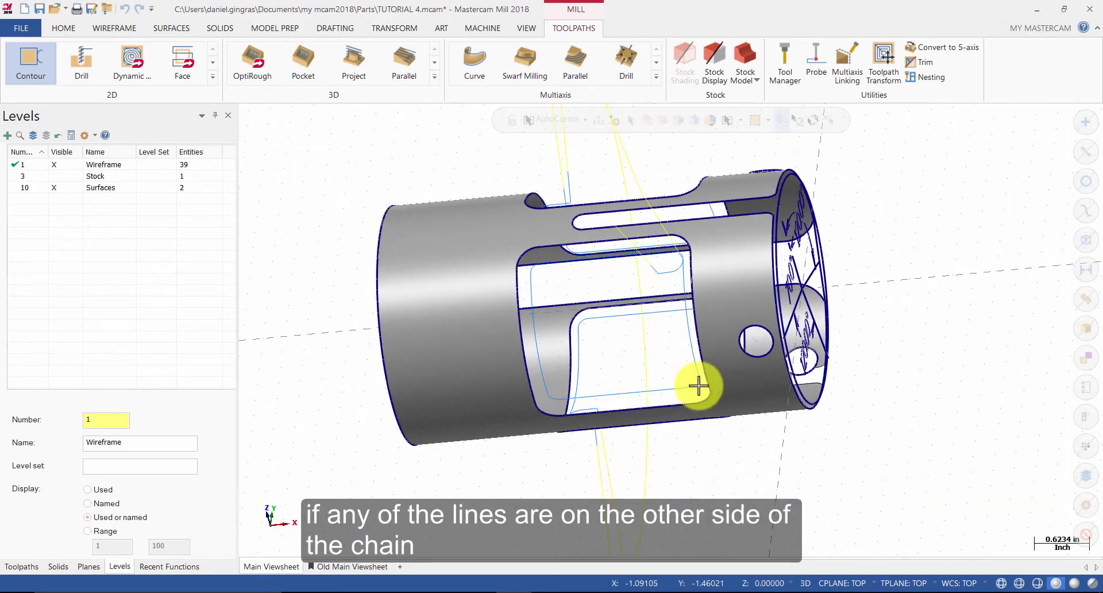
left_click(704, 260)
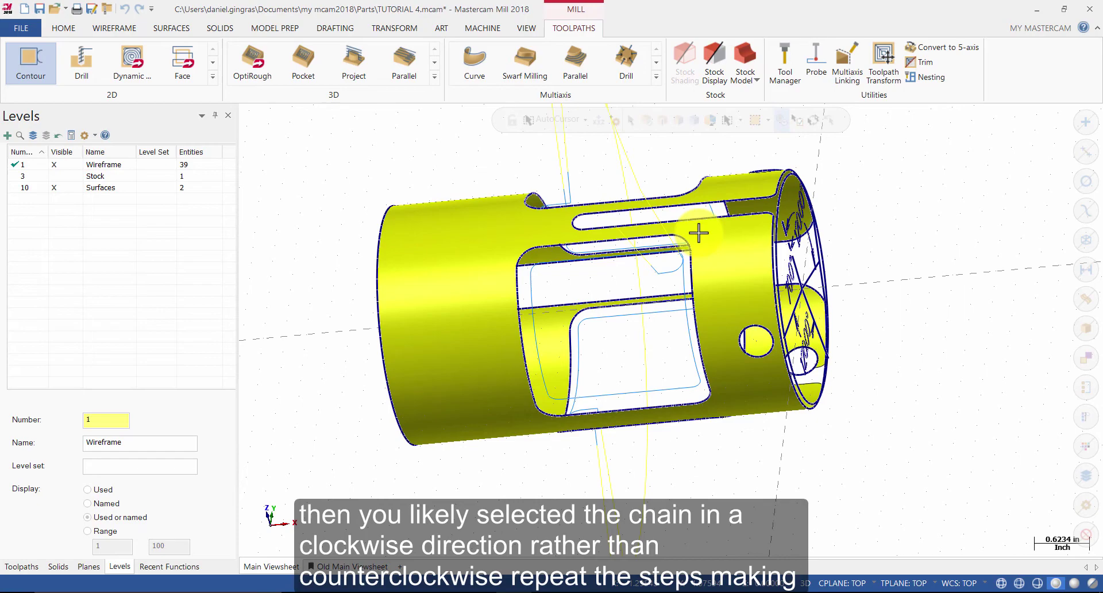
mouse_move(665, 222)
middle_mouse_down()
mouse_move(678, 251)
mouse_move(649, 393)
middle_mouse_up()
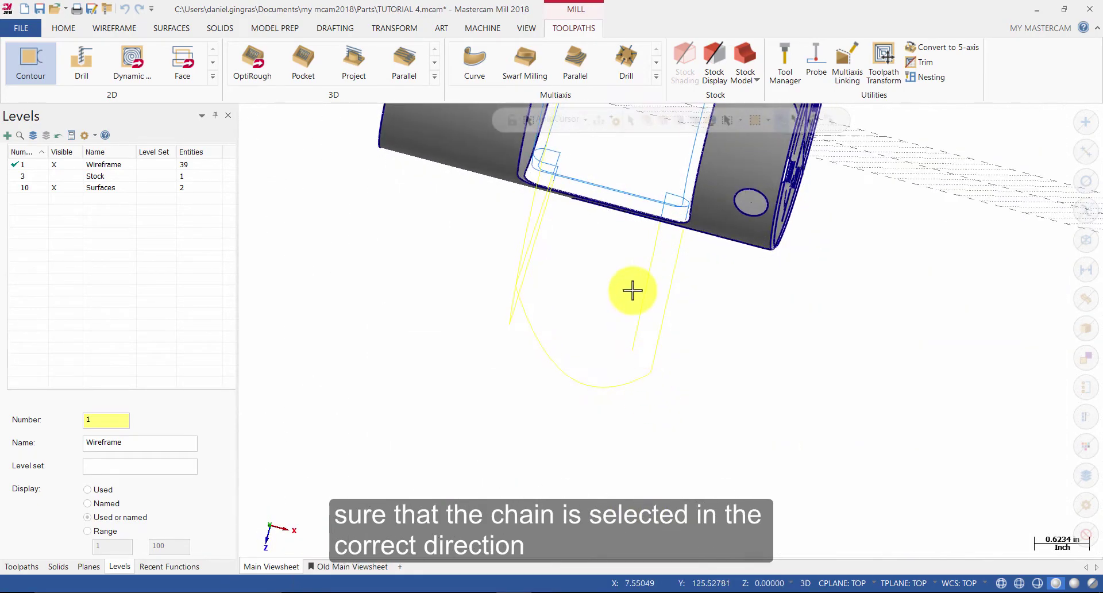
key("alt+Up")
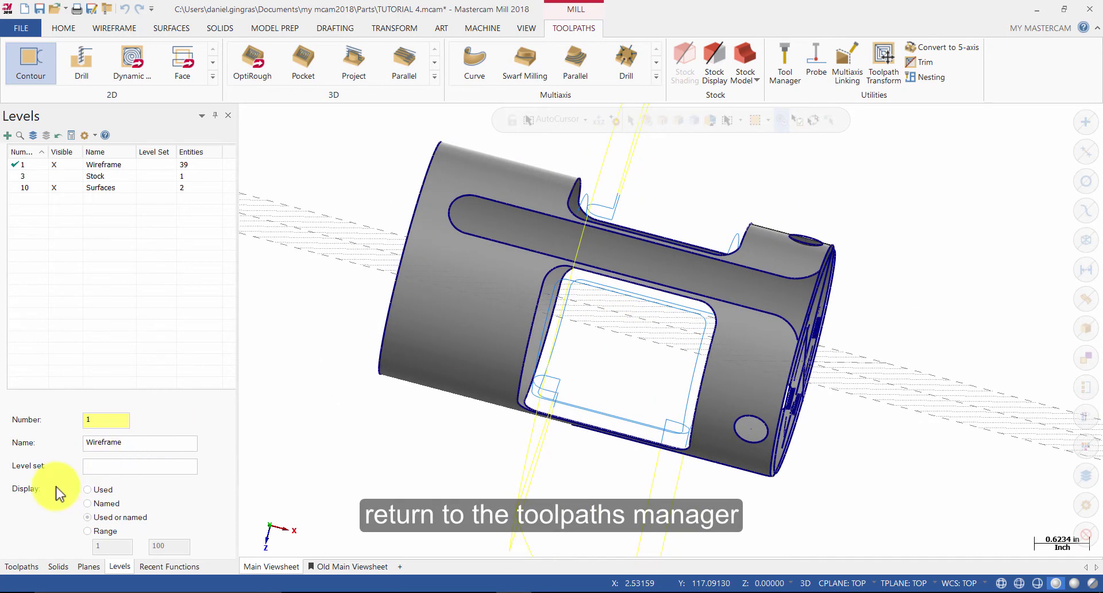
Backplot the contour toolpath from the Toolpaths manager and play it on the rotating part
left_click(26, 566)
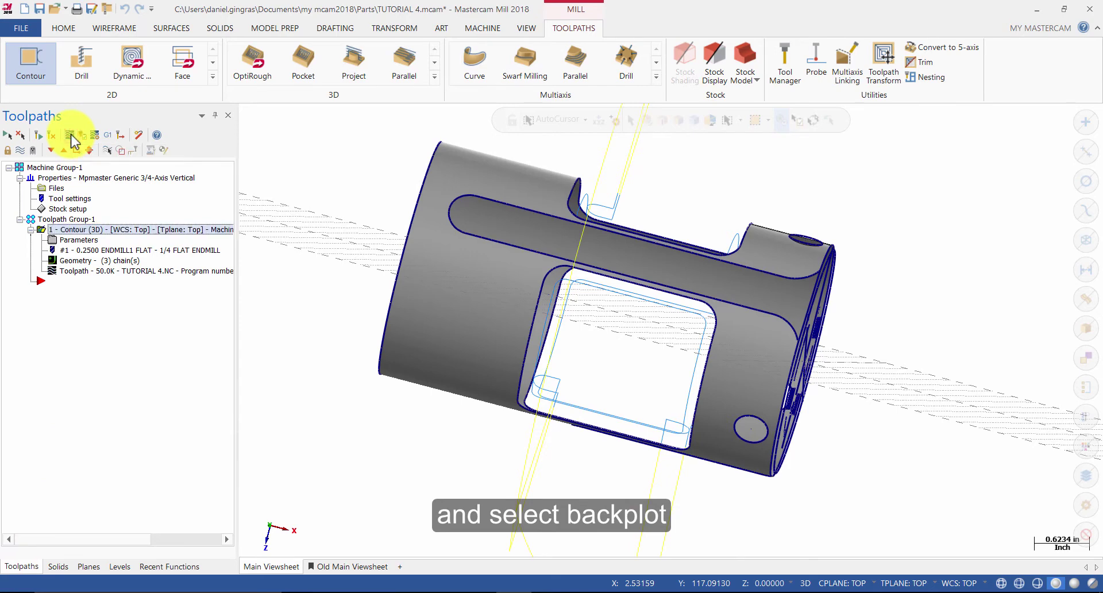
left_click(70, 136)
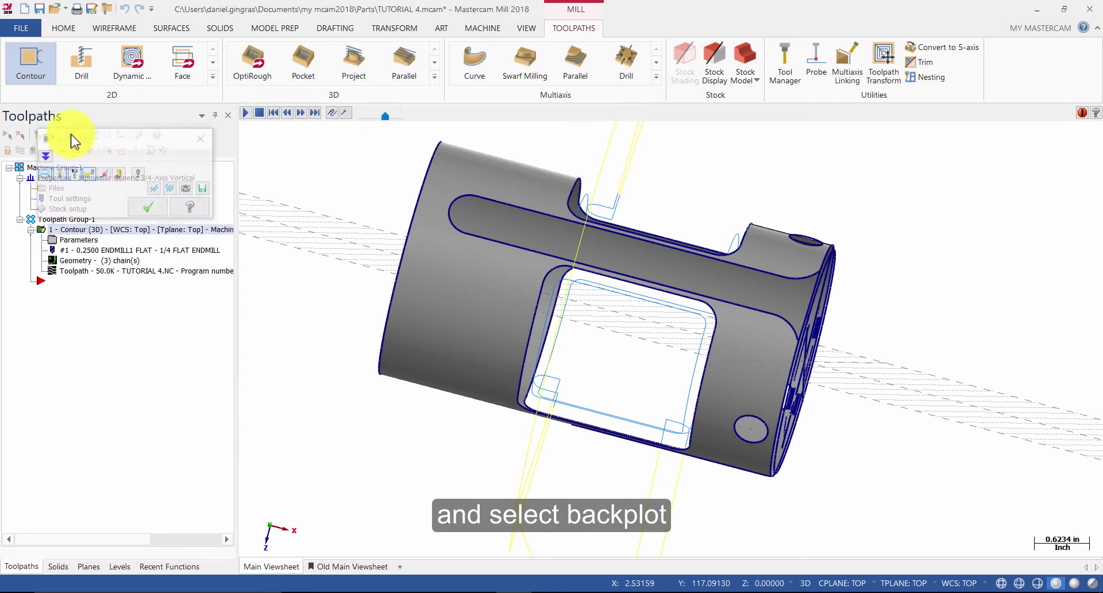
left_click(139, 175)
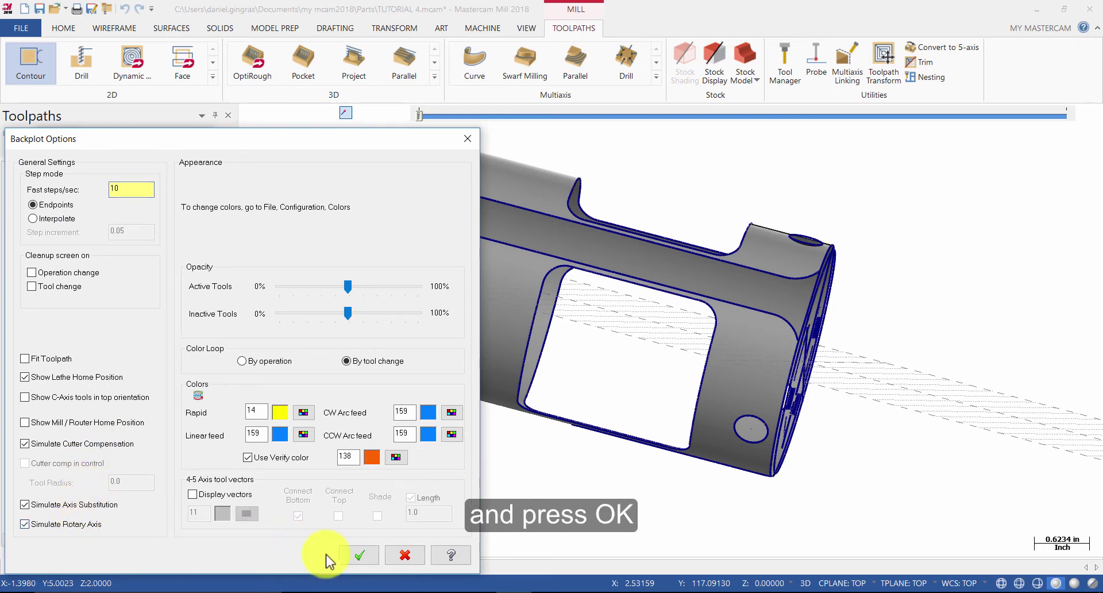
left_click(364, 556)
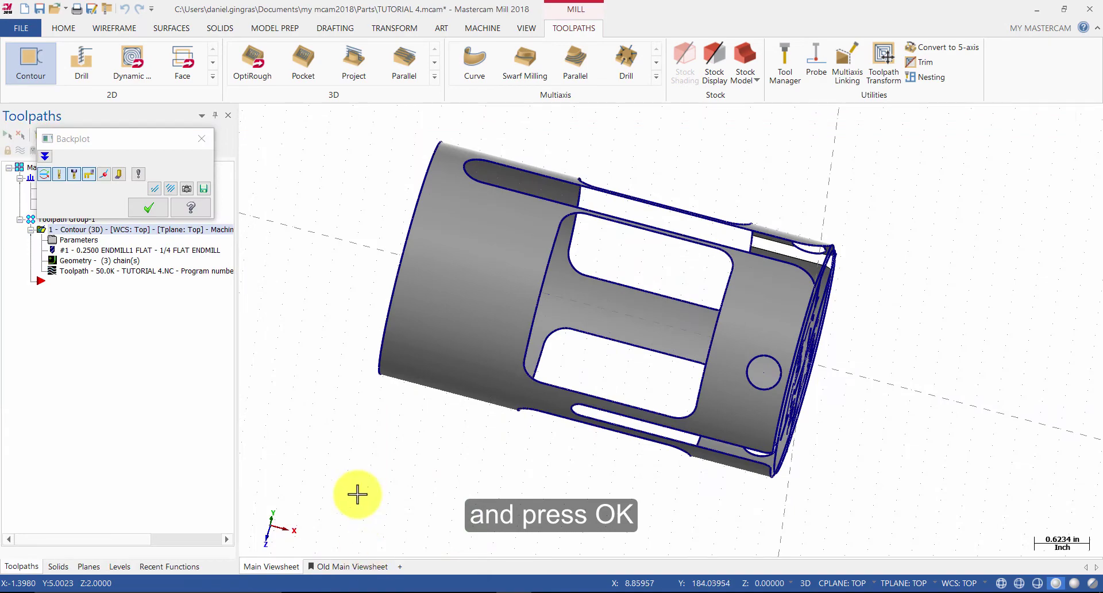
left_click(248, 113)
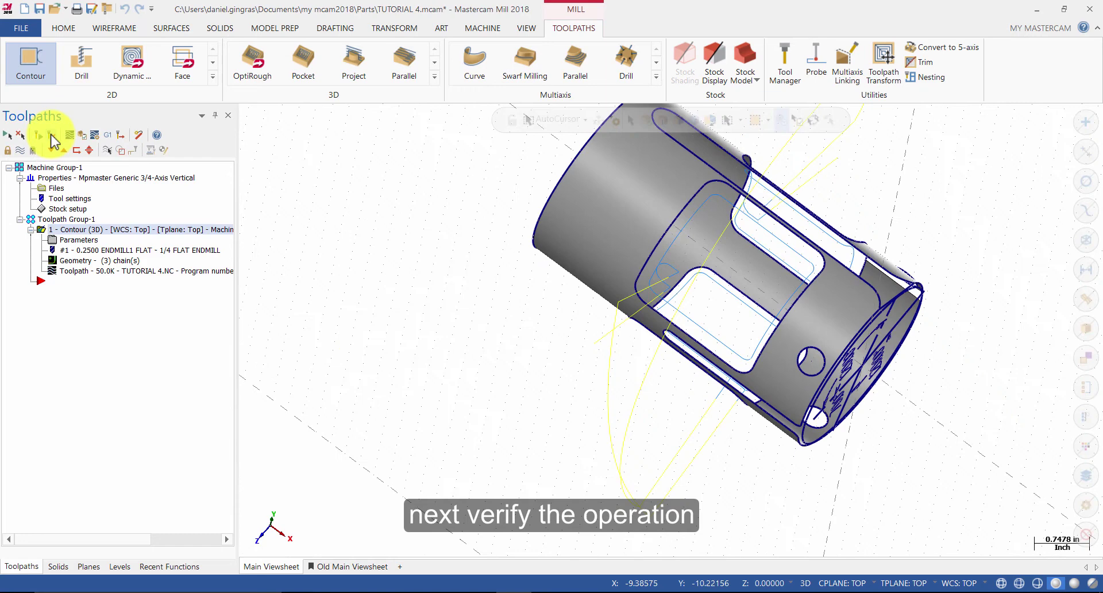
Verify the contour operation in isometric view, play all 619 moves, and turn the part toward the cutouts
left_click(87, 136)
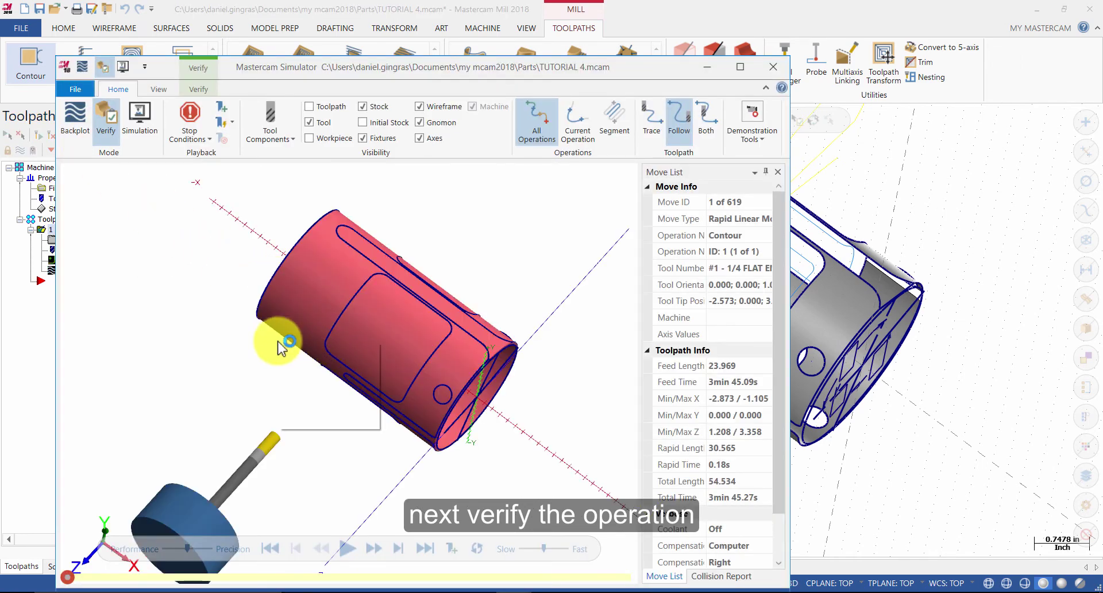
right_click(278, 342)
left_click(334, 418)
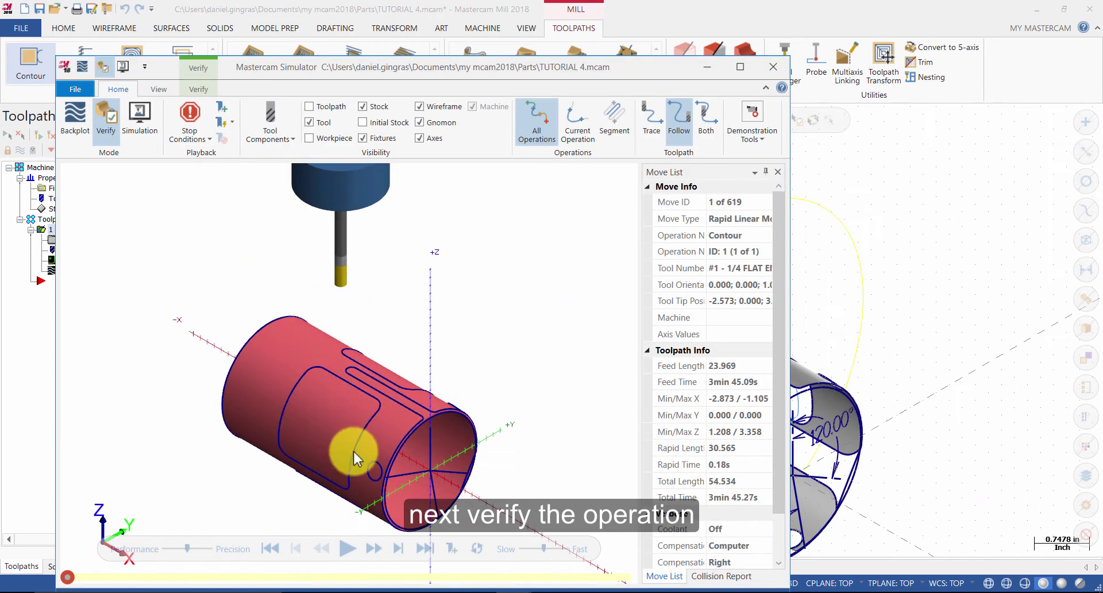
left_click(347, 549)
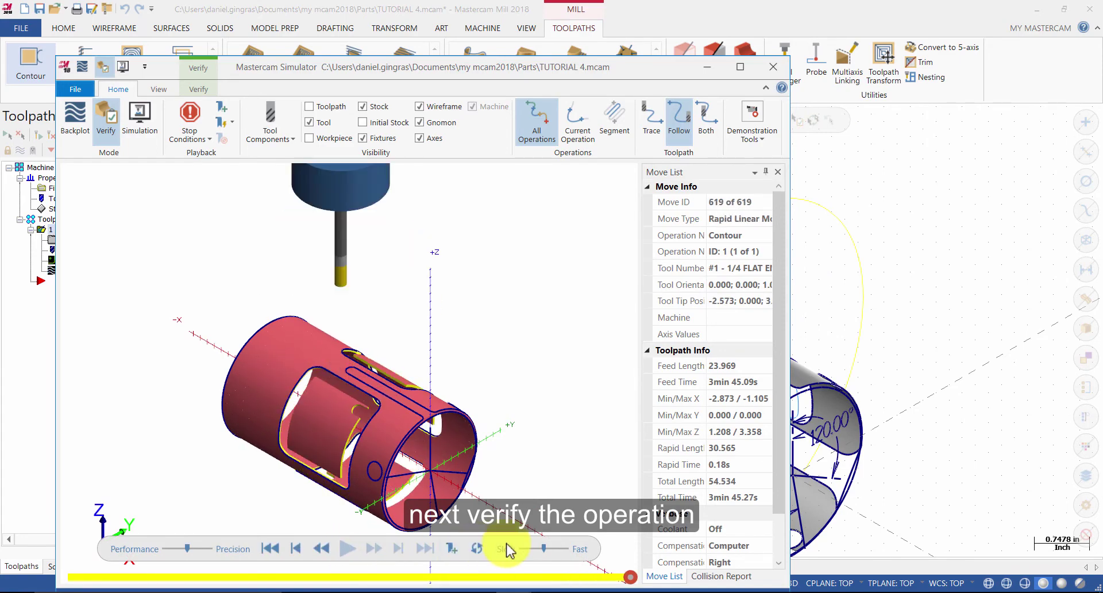
middle_click_drag(406, 381, 424, 447)
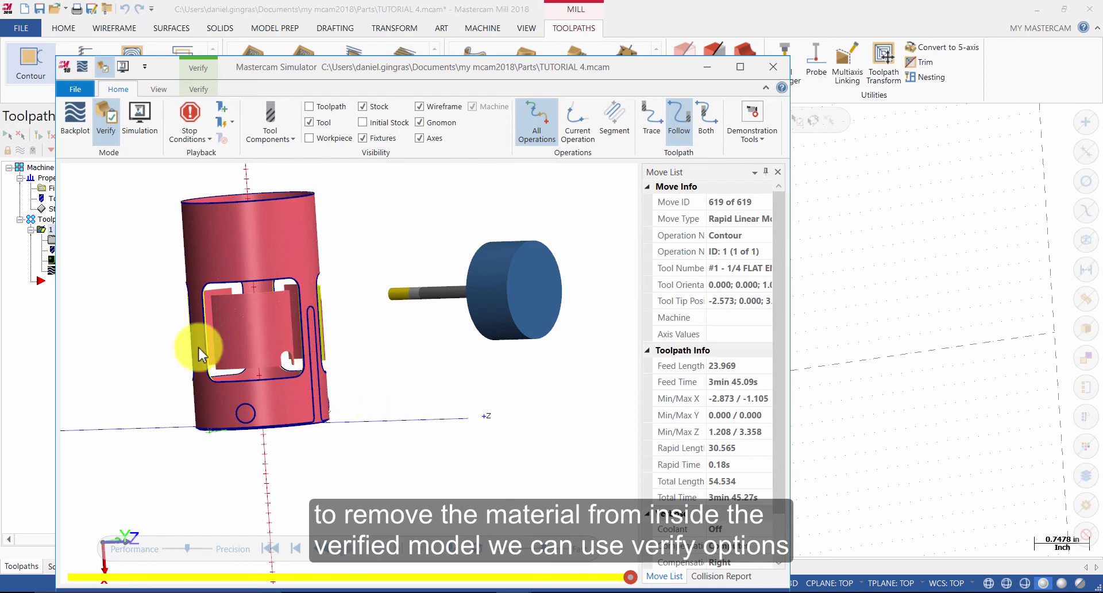
middle_click_drag(286, 363, 200, 359)
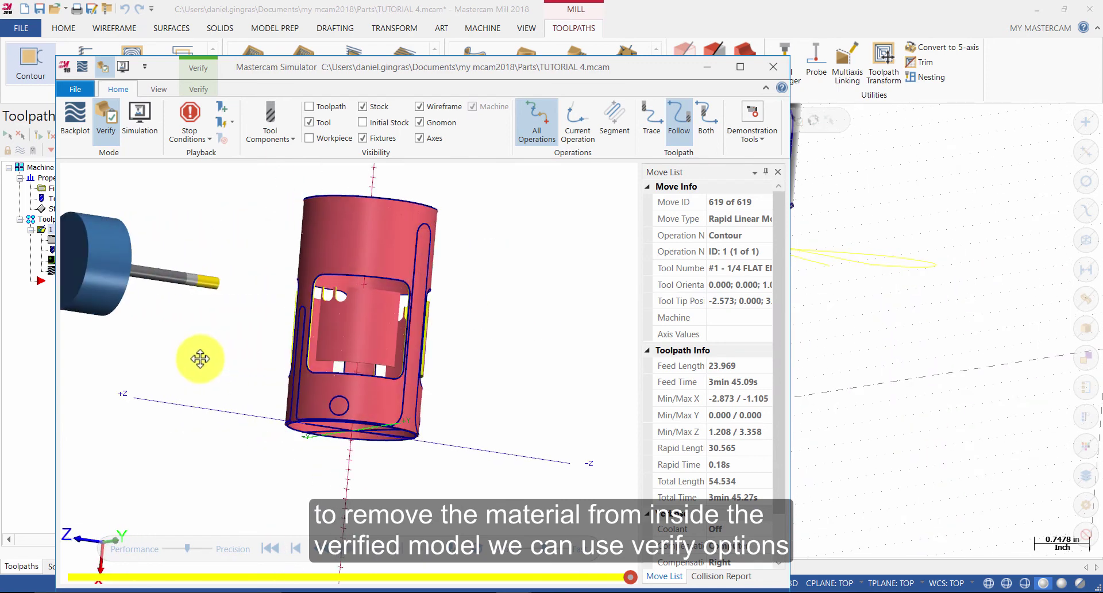
Use Keep Chips to retain only the main cylinder, discarding the loose slugs, and inspect the open cutouts
left_click(205, 91)
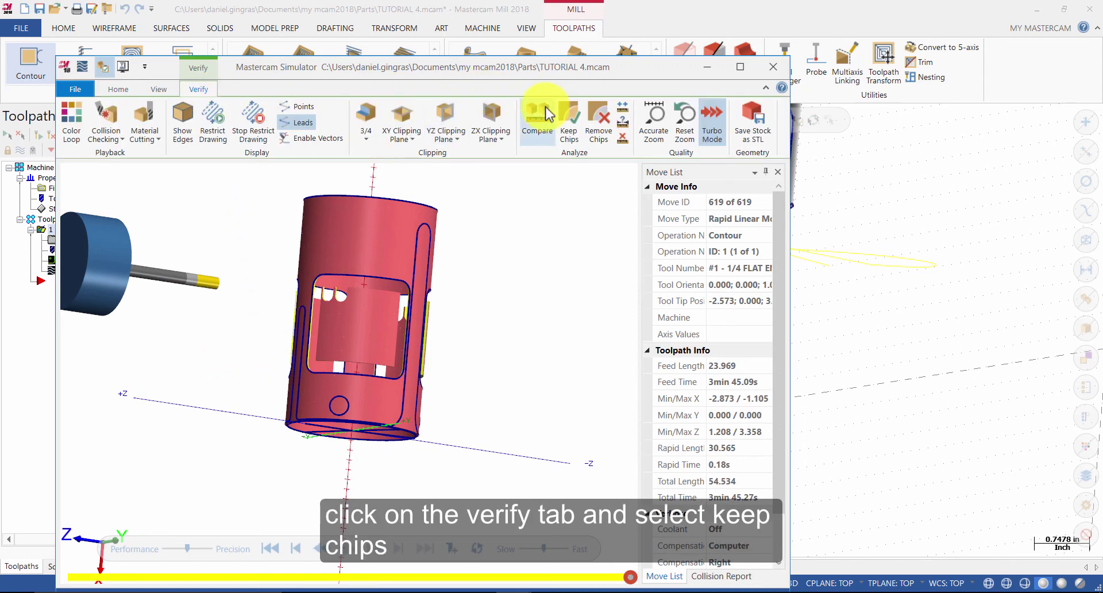
left_click(569, 122)
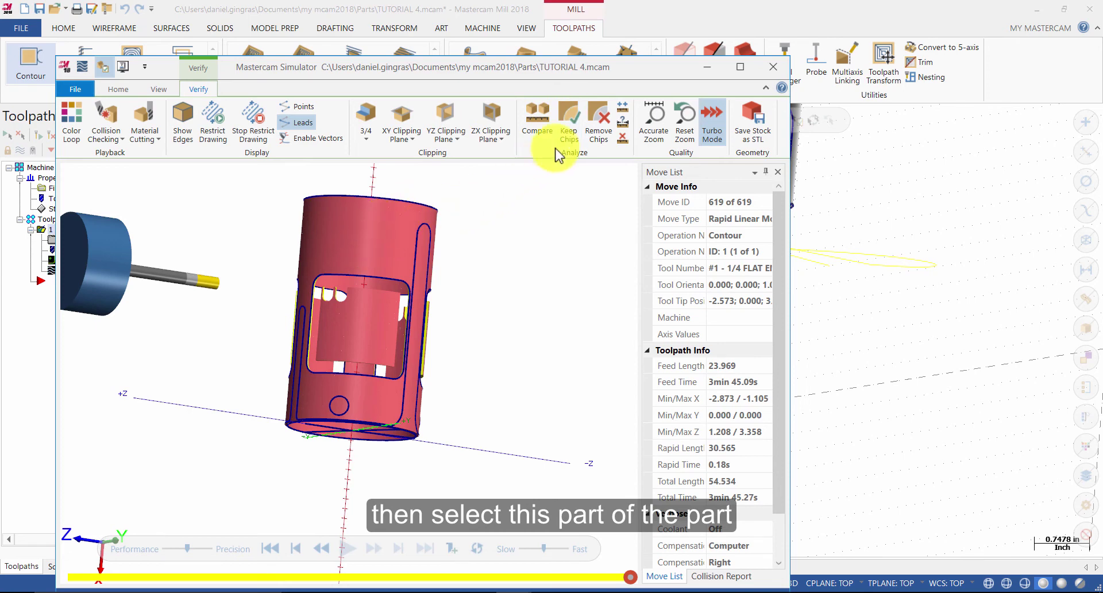
left_click(570, 135)
left_click(369, 233)
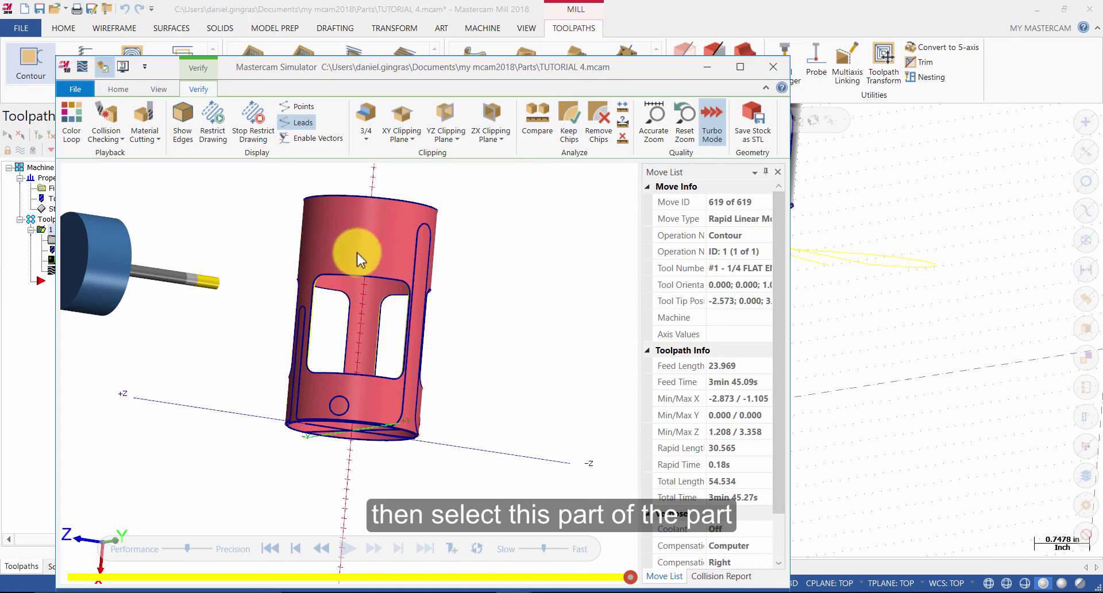
left_click_drag(325, 277, 276, 374)
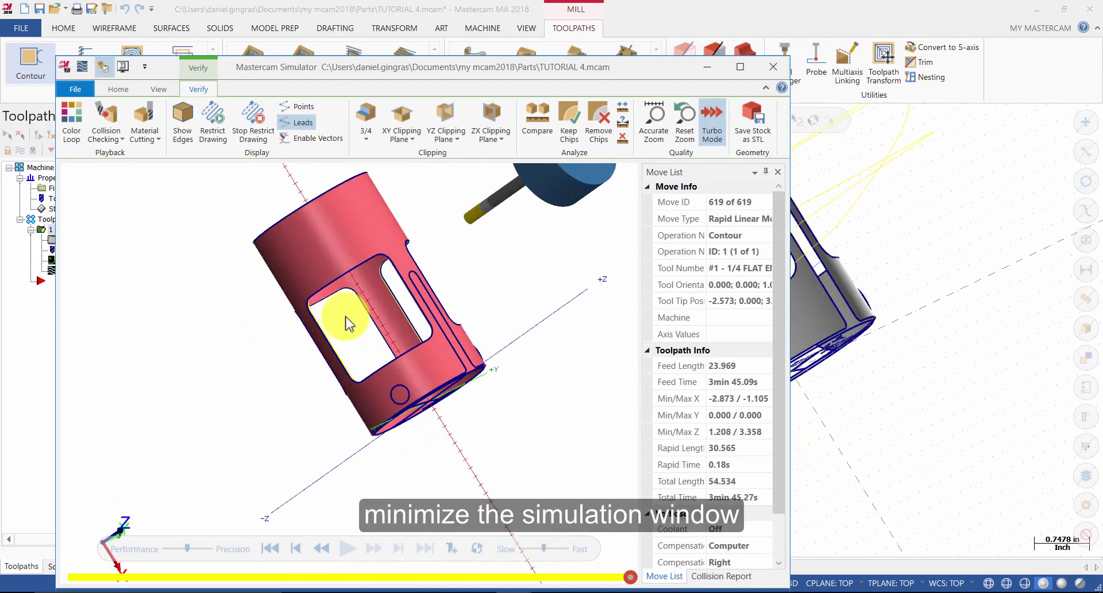